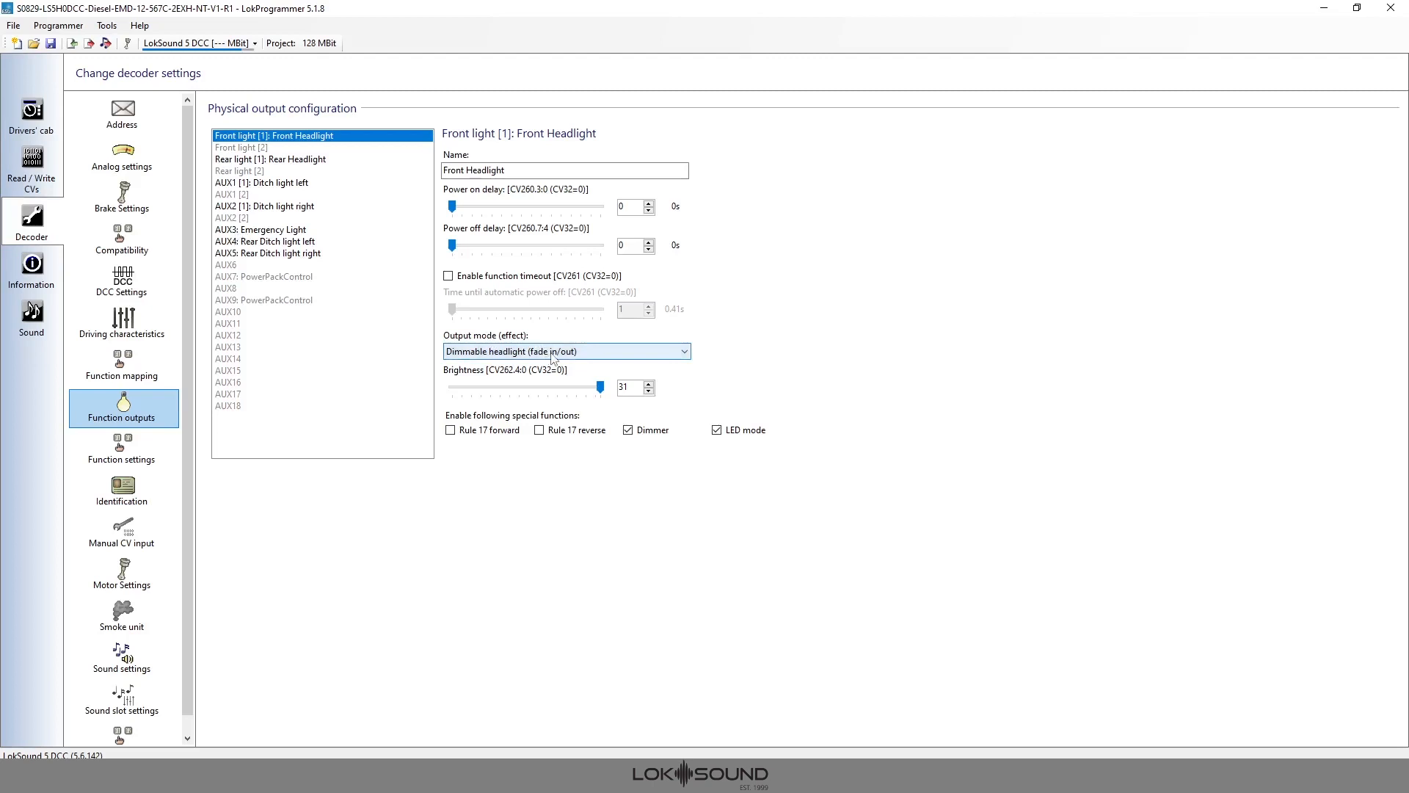
Review the output mode effects available for the front headlight
left_click(553, 355)
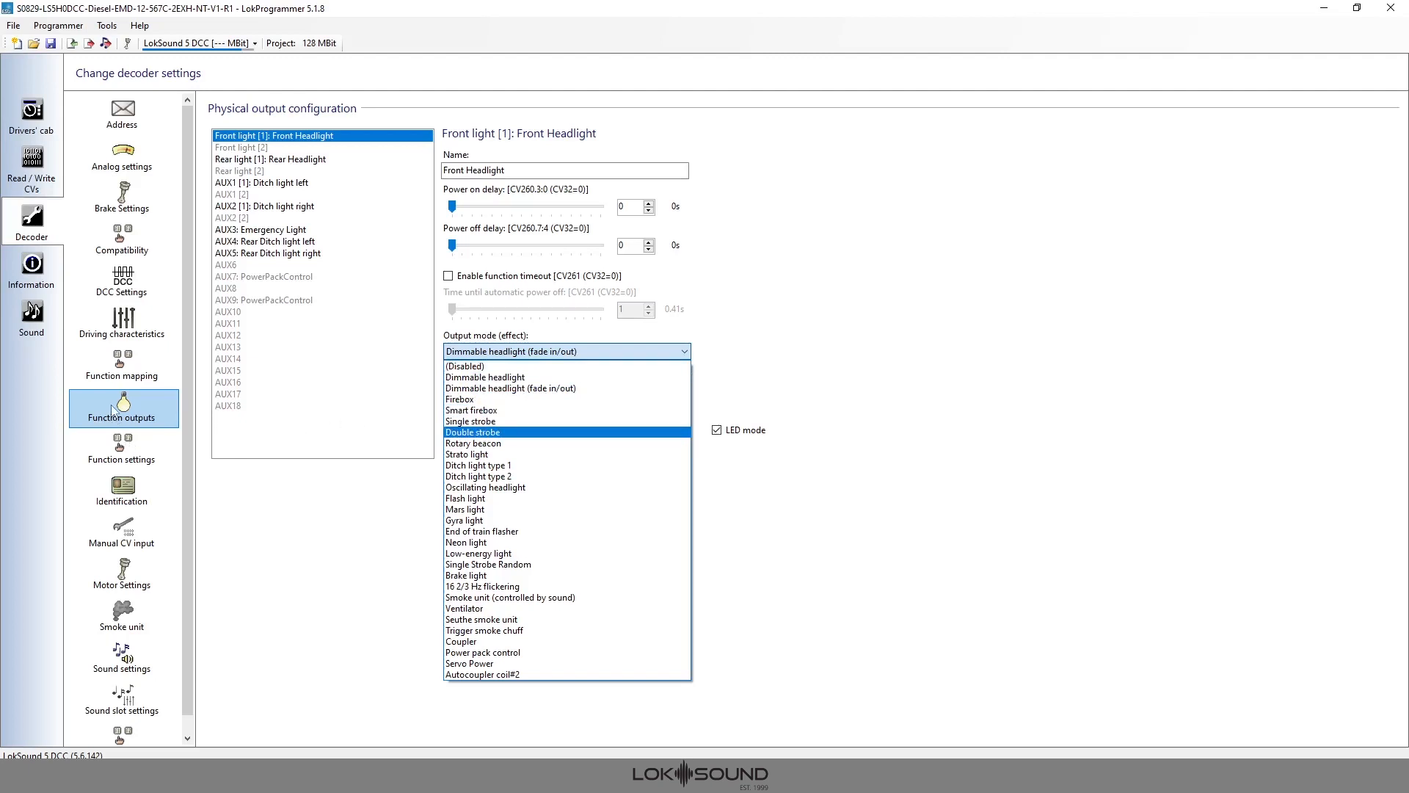
left_click(124, 450)
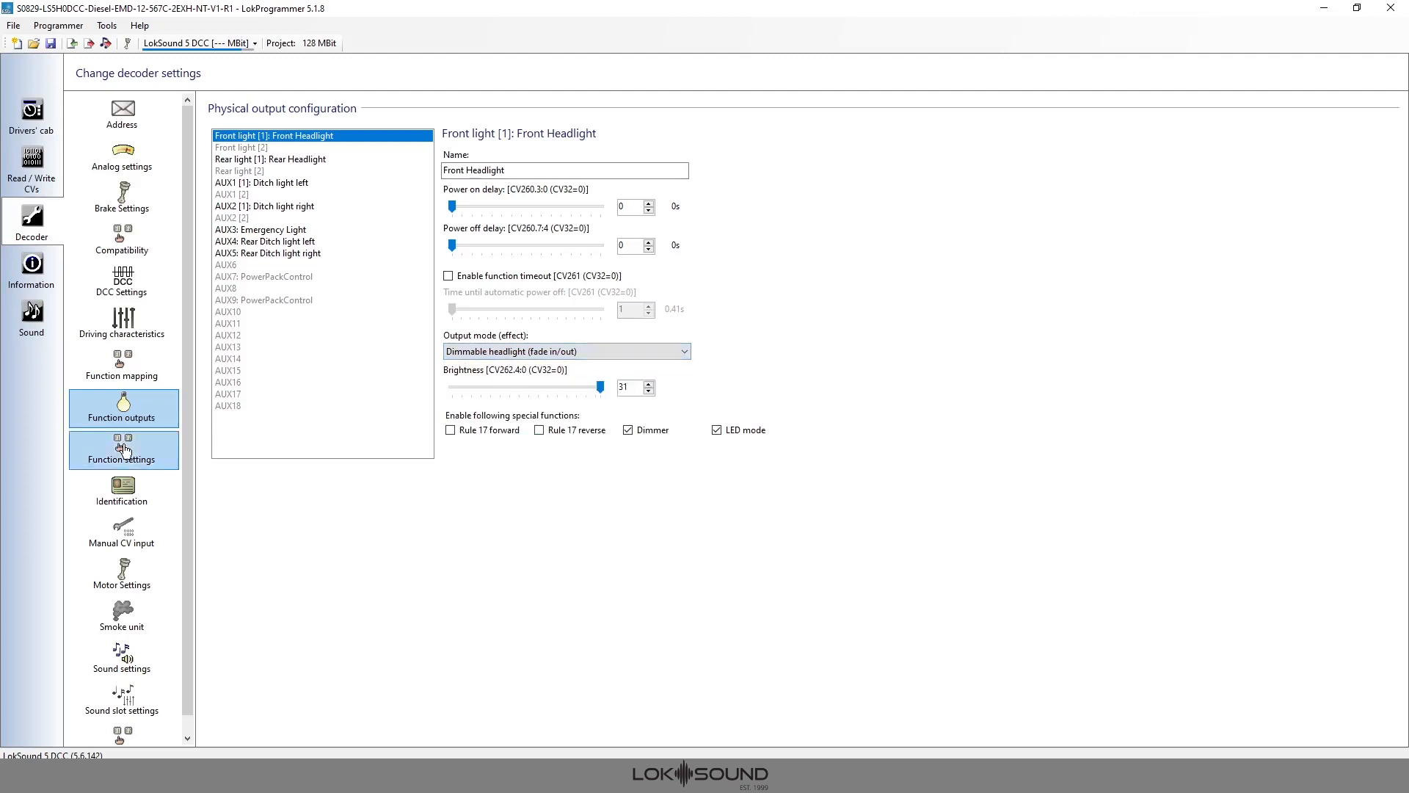
Try different frequencies for blinking effects (CV112) in the function settings and return the value to 39
left_click(124, 450)
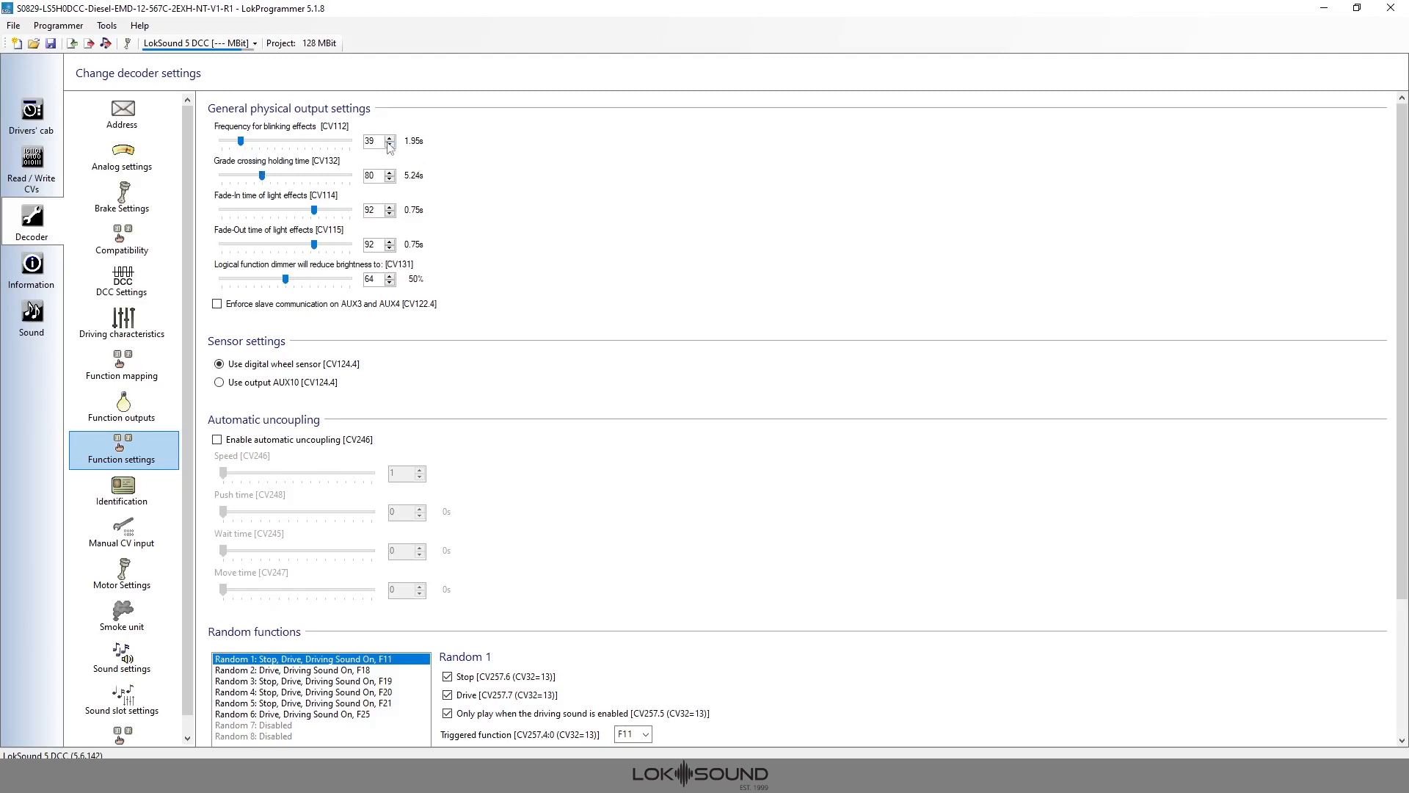
mouse_move(242, 144)
left_mouse_down()
mouse_move(332, 144)
mouse_move(231, 147)
left_mouse_up()
left_click(389, 137)
left_click(389, 137)
left_click_drag(231, 147, 240, 144)
left_click(389, 137)
left_click(388, 137)
Set the output mode of AUX2 Ditch light right to Flash light in the function outputs
left_click(149, 419)
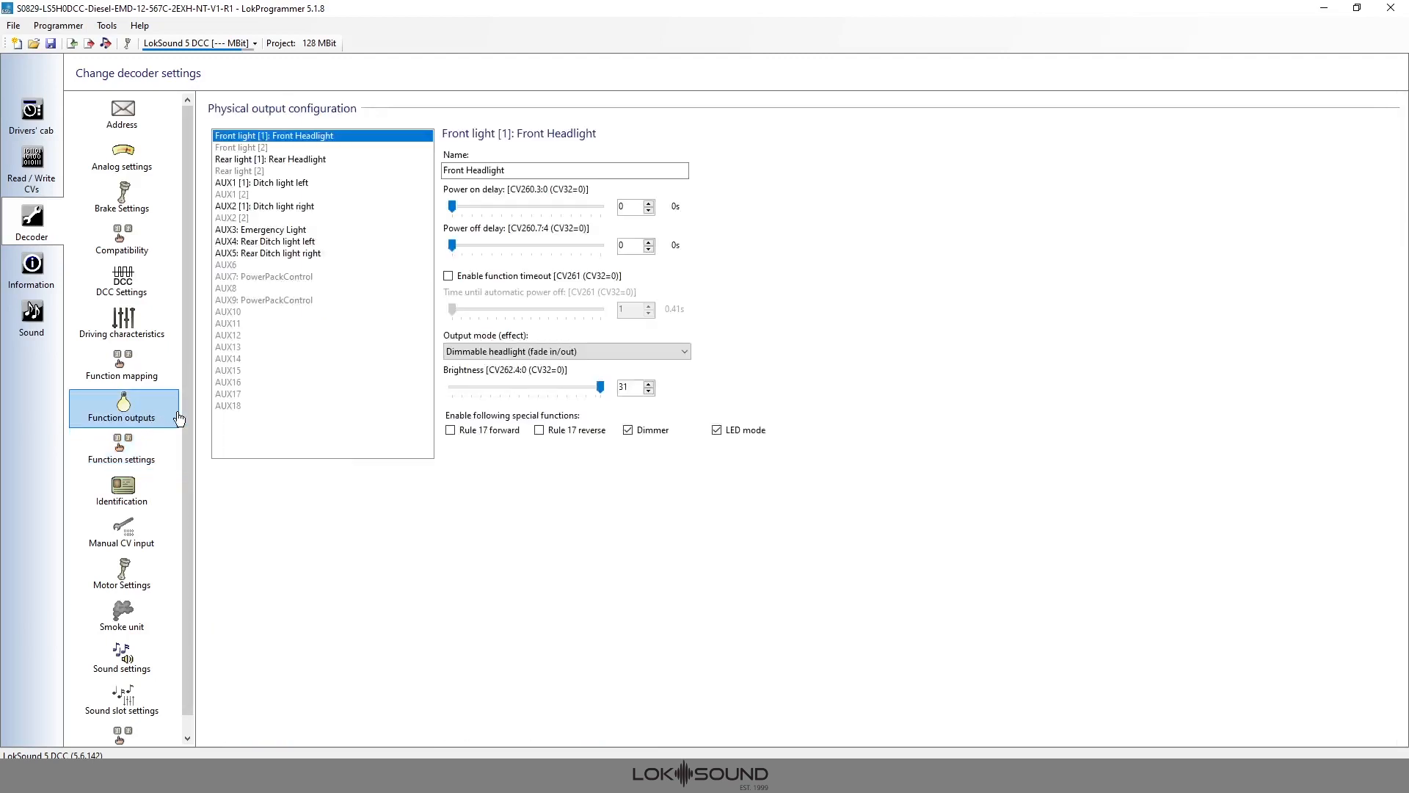
left_click(289, 184)
left_click(291, 208)
left_click(292, 183)
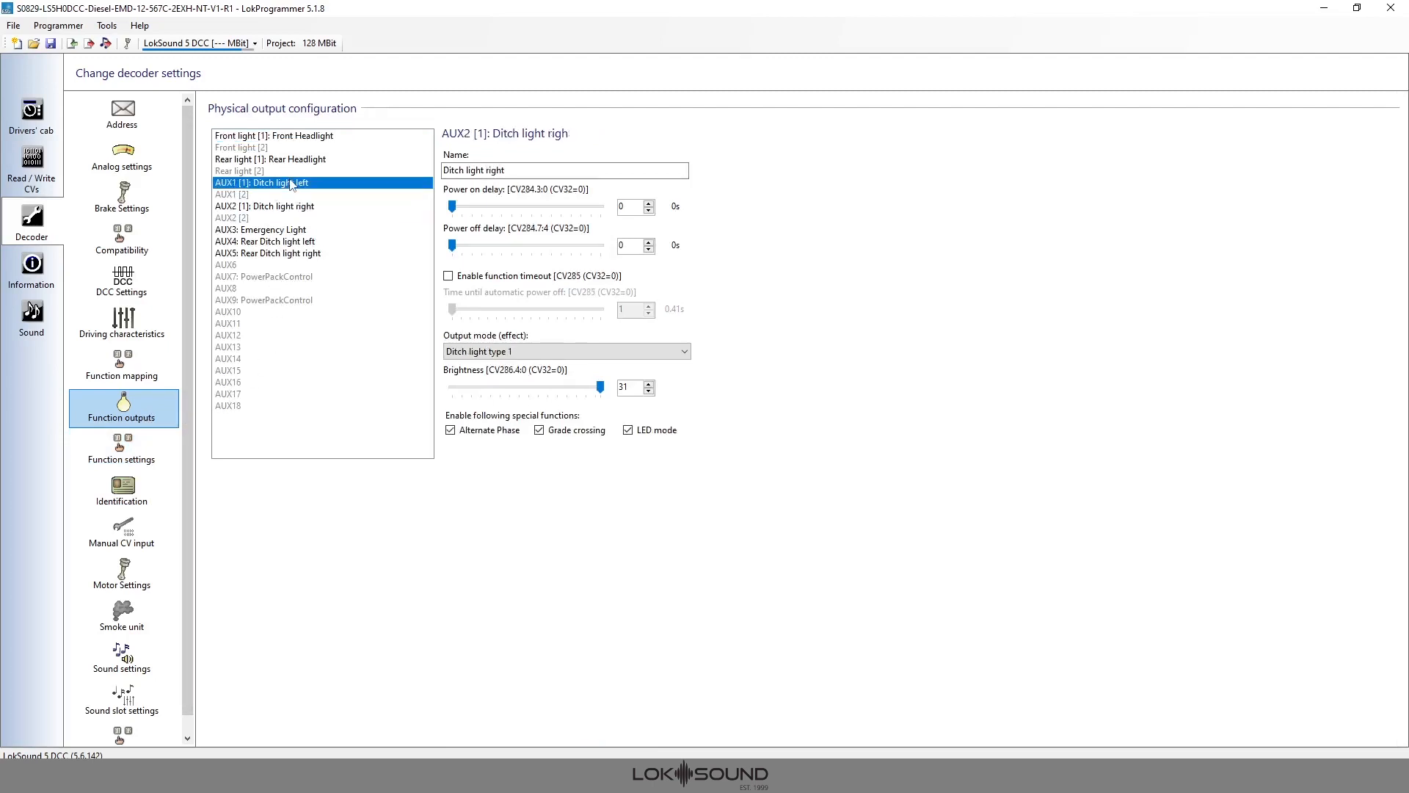
left_click(288, 208)
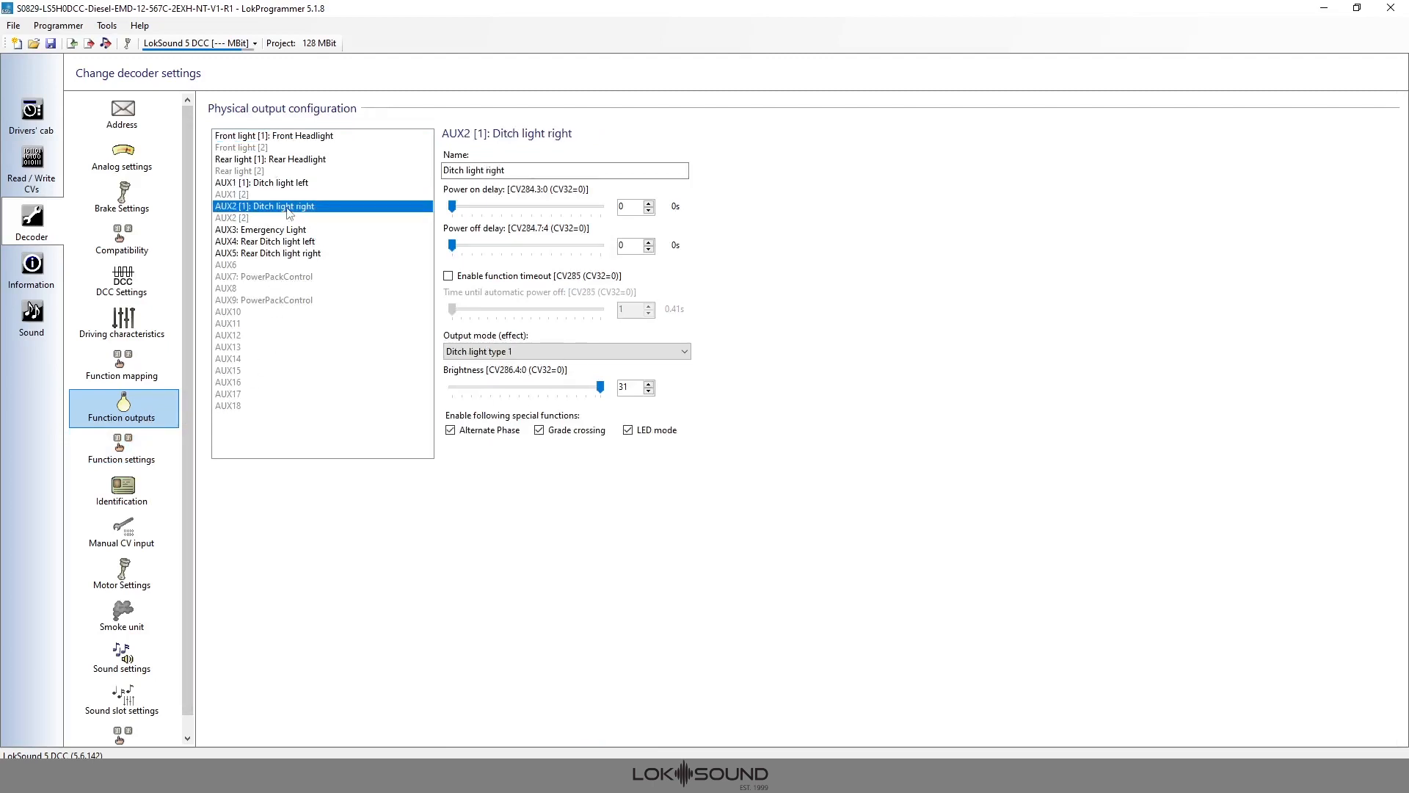
left_click(530, 356)
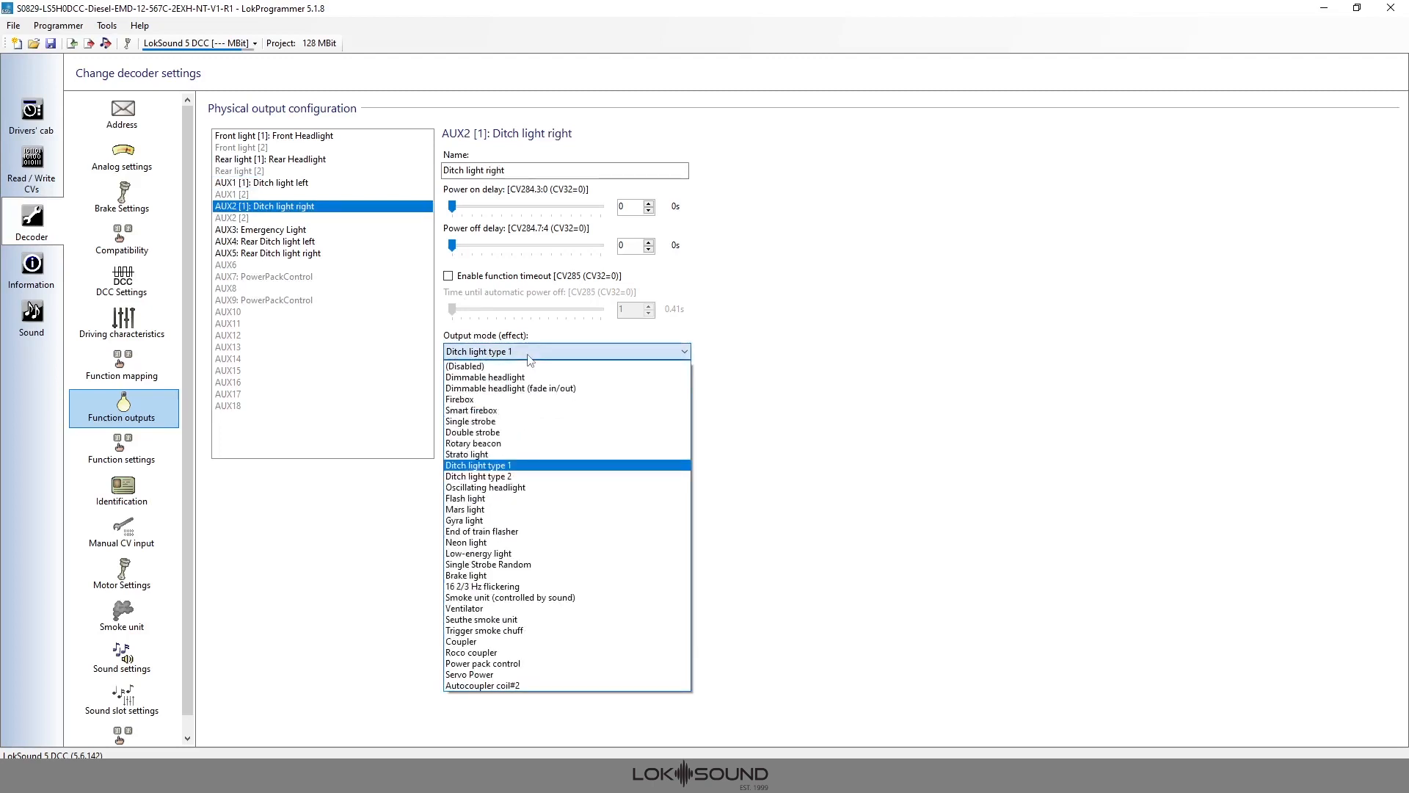
left_click(477, 499)
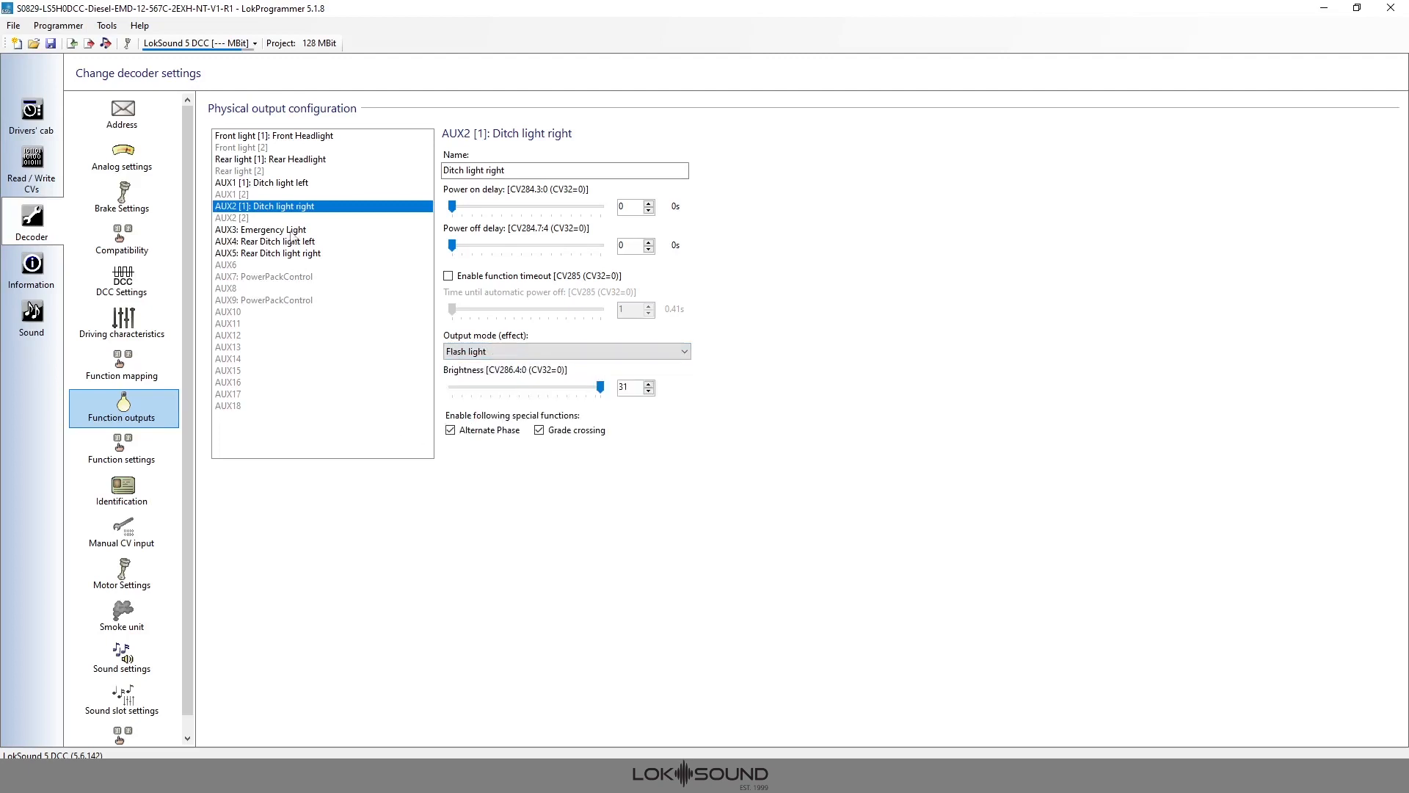
Set the output mode of AUX1 Ditch light left to Flash light and check the Alternate Phase option on AUX2 Ditch light right
left_click(281, 183)
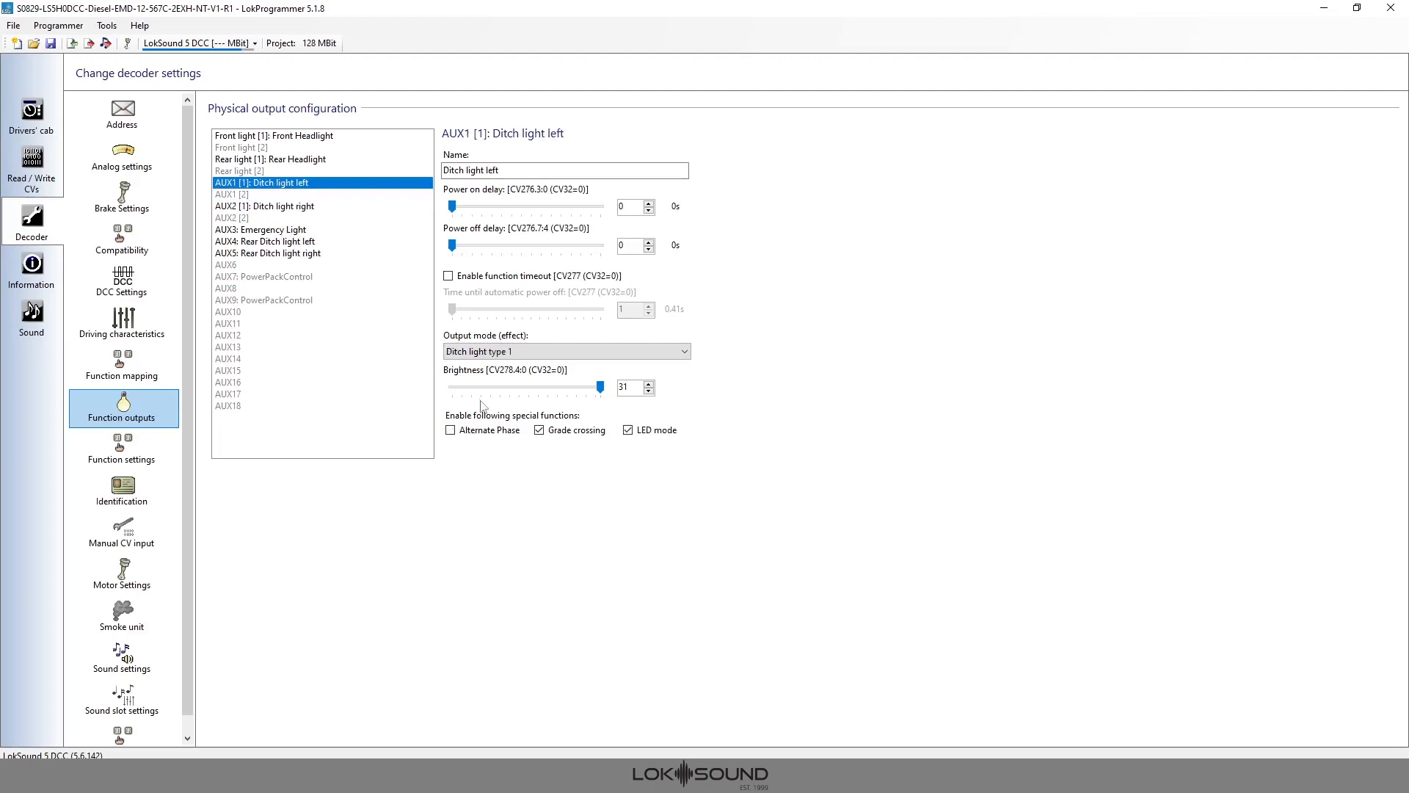
left_click(477, 352)
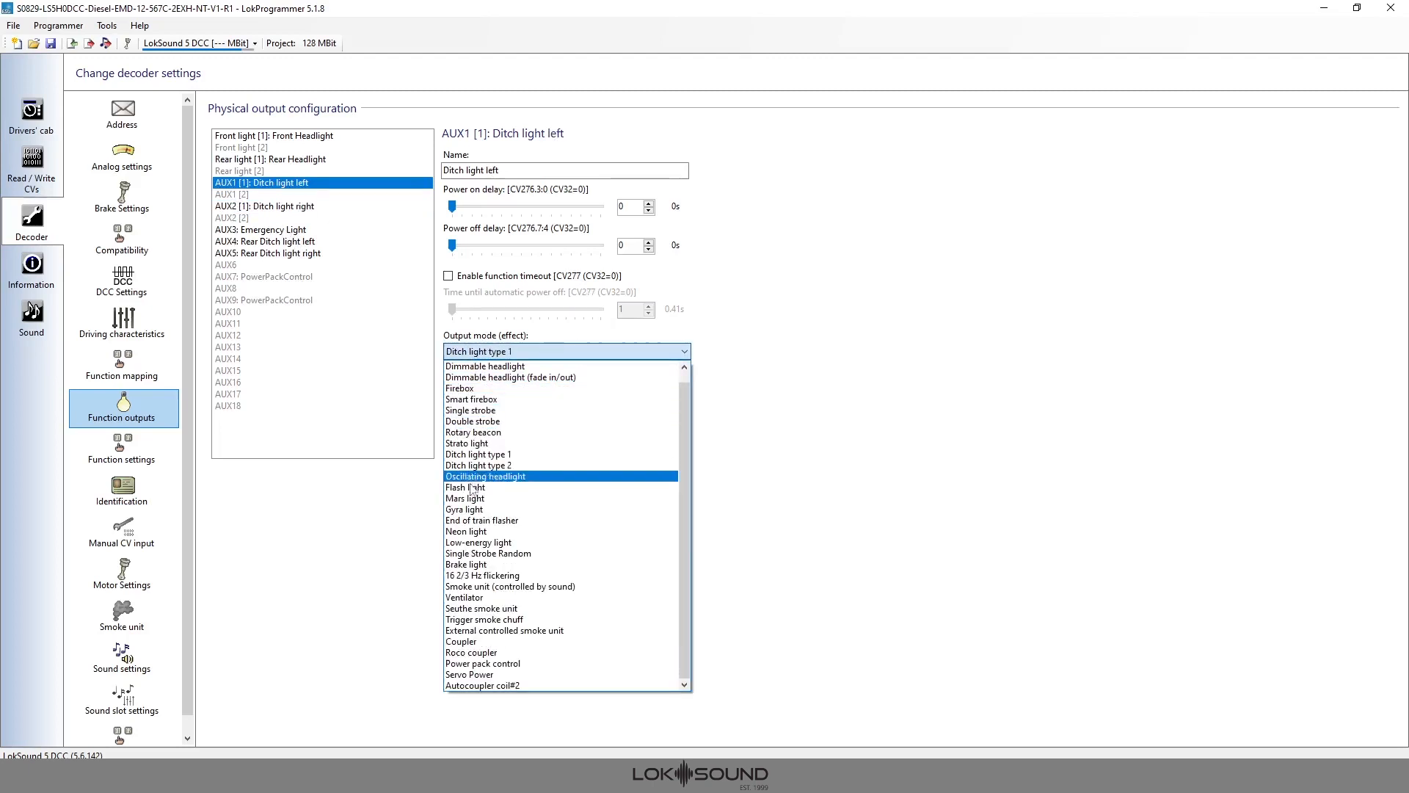
left_click(465, 488)
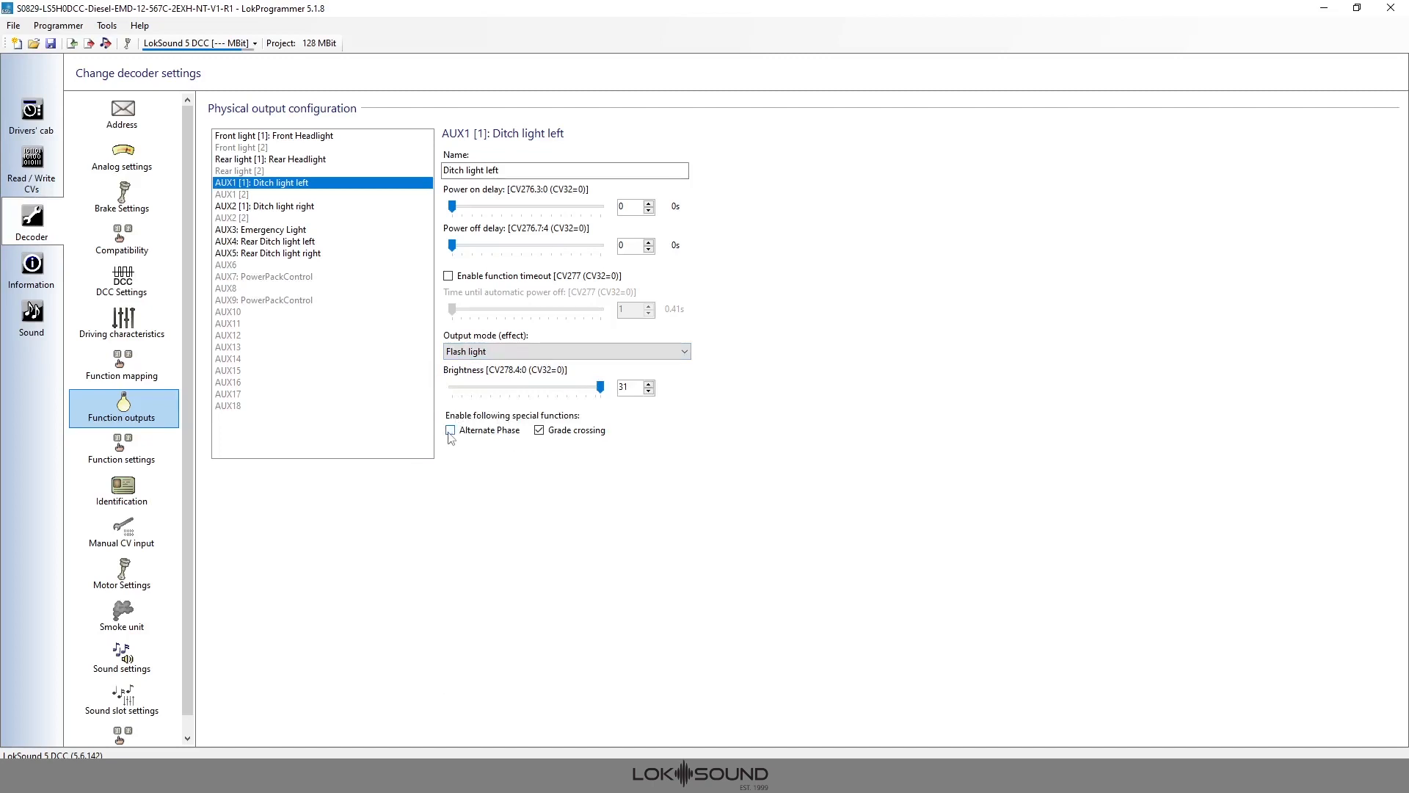
left_click(294, 208)
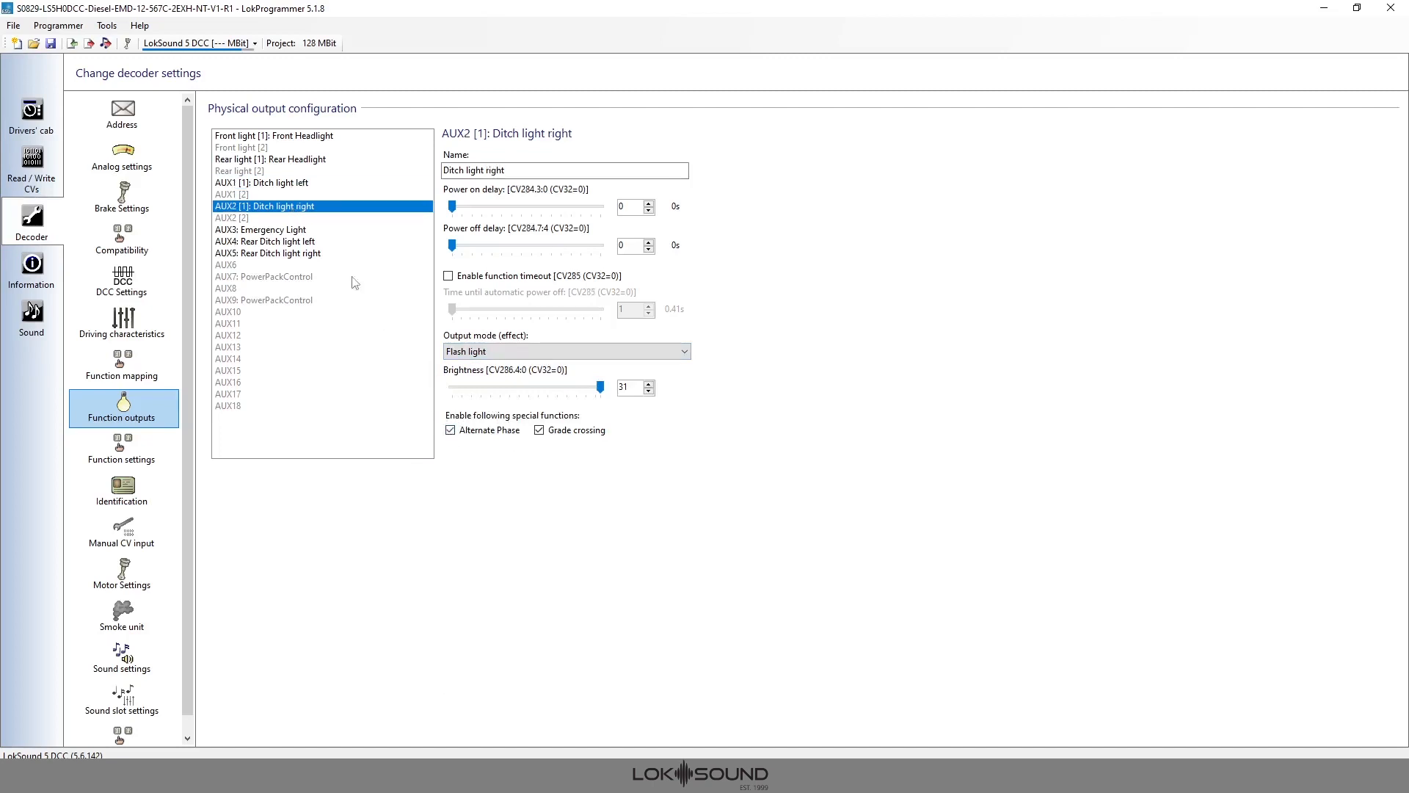
left_click(450, 430)
Examine the function mapping for the keys that trigger grade crossing and the AUX1 and AUX2 ditch lights
left_click(135, 371)
left_click(874, 213)
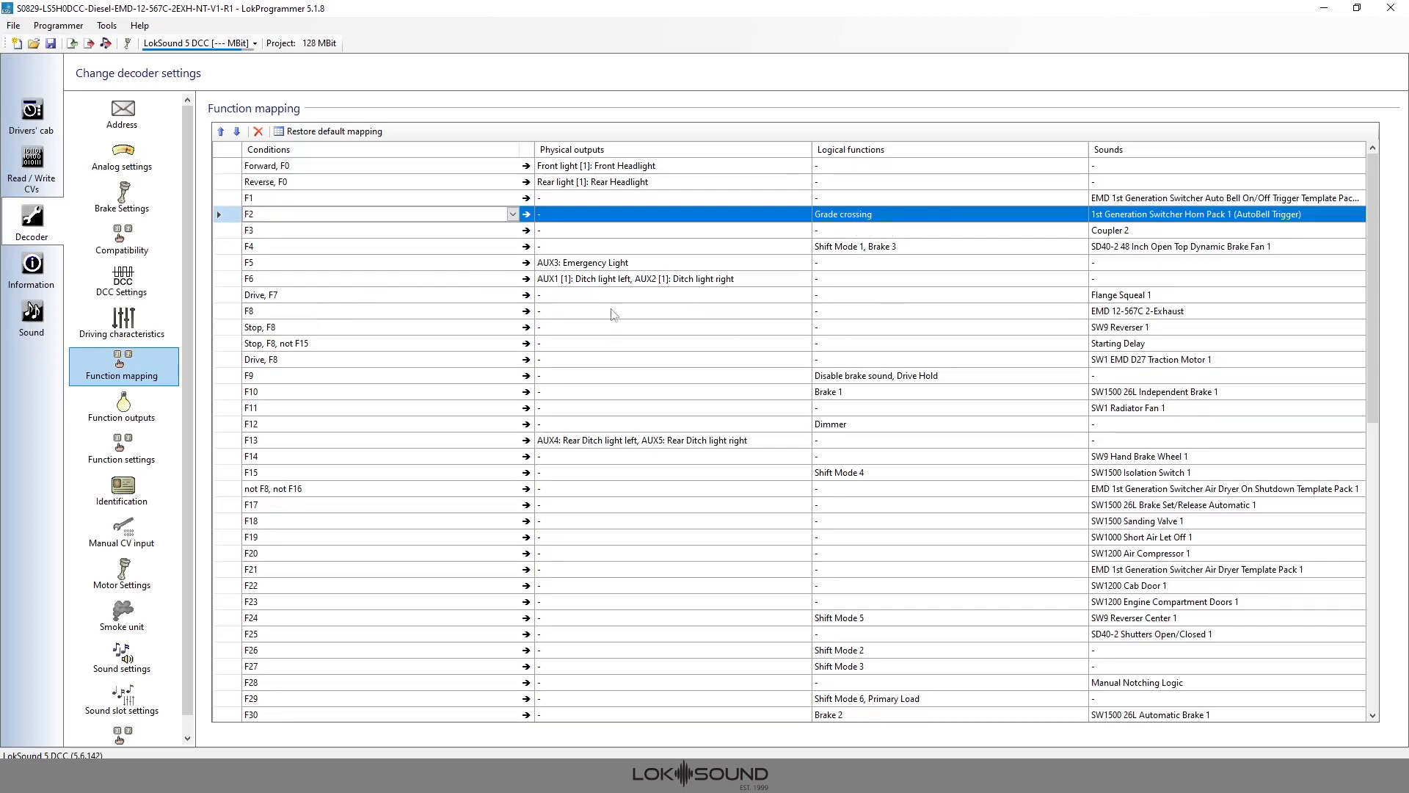
left_click(125, 405)
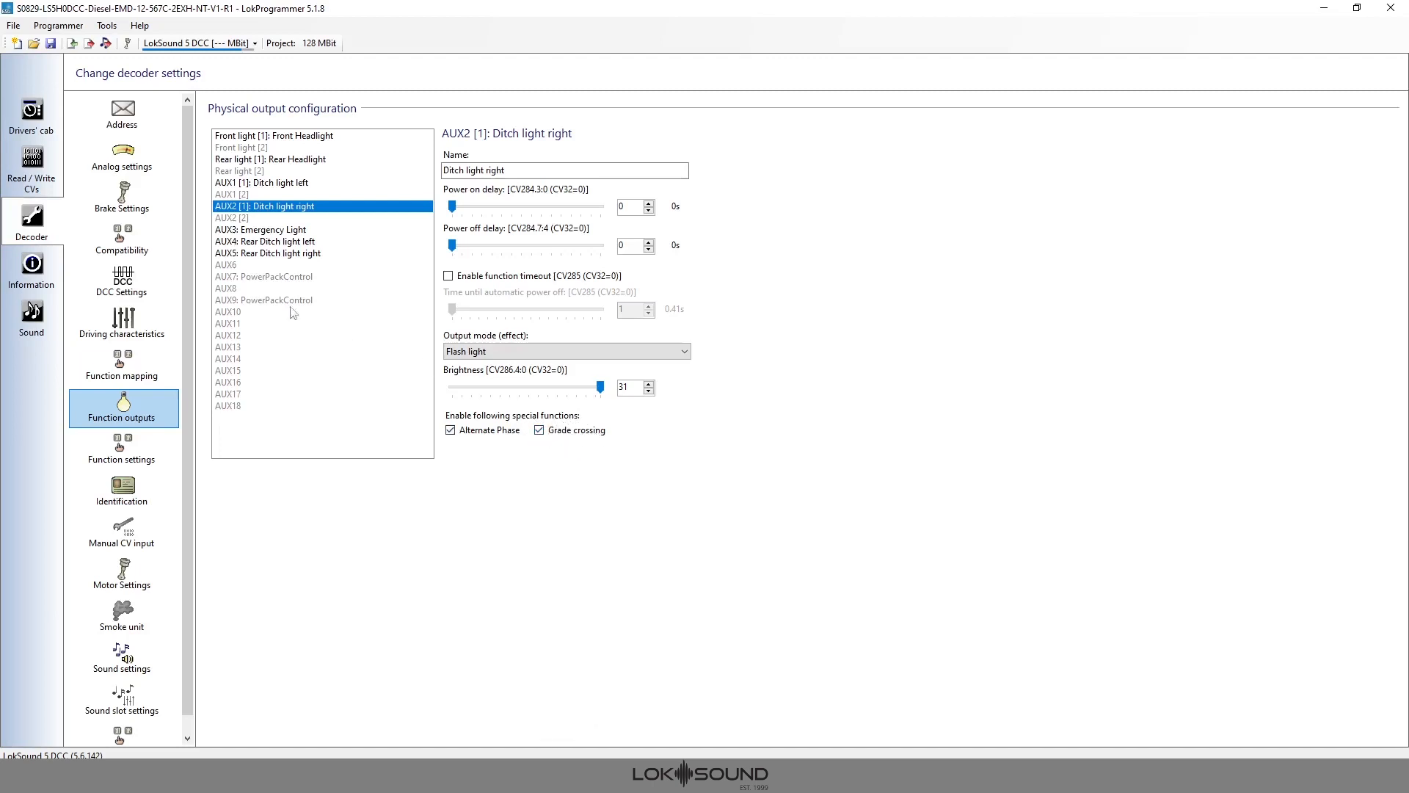
left_click(149, 356)
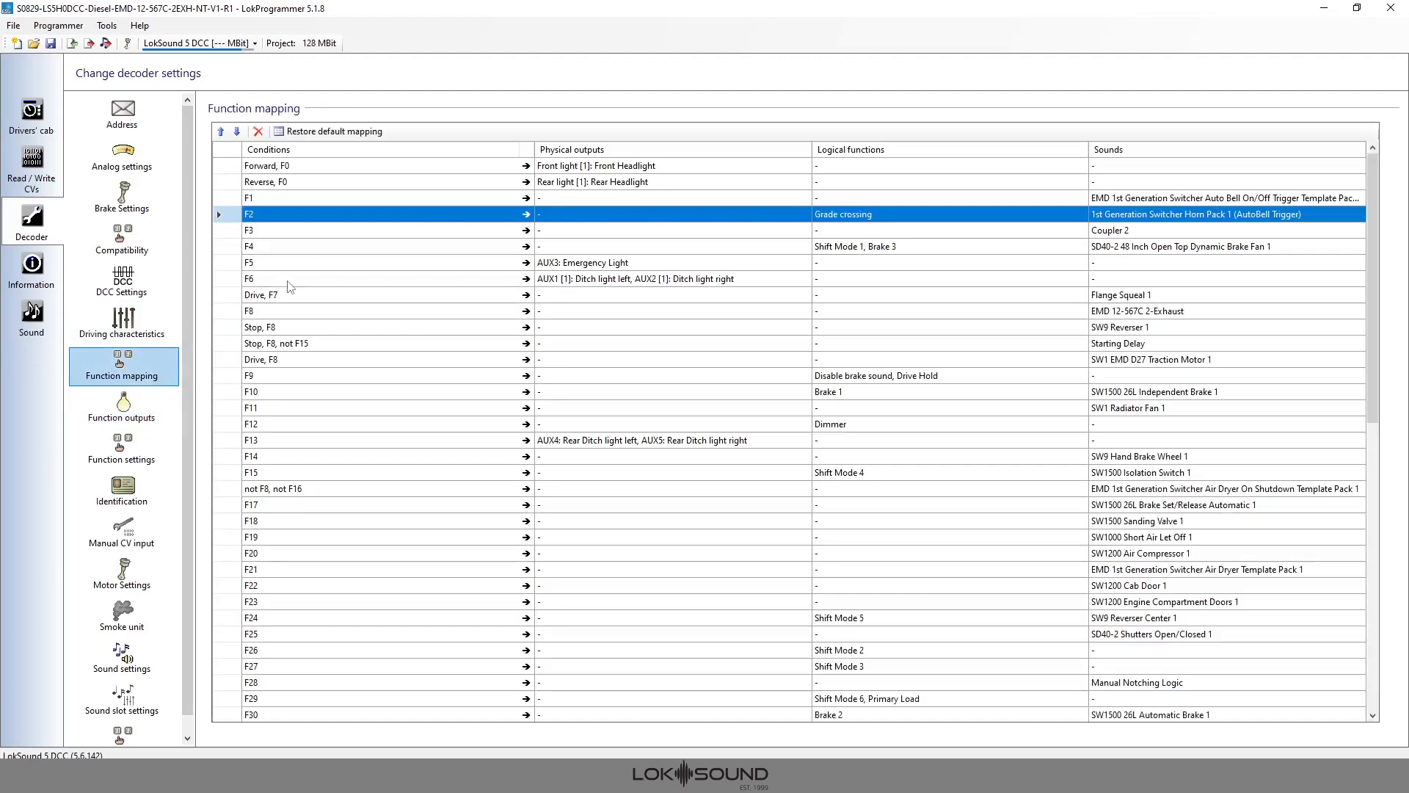
left_click(289, 283)
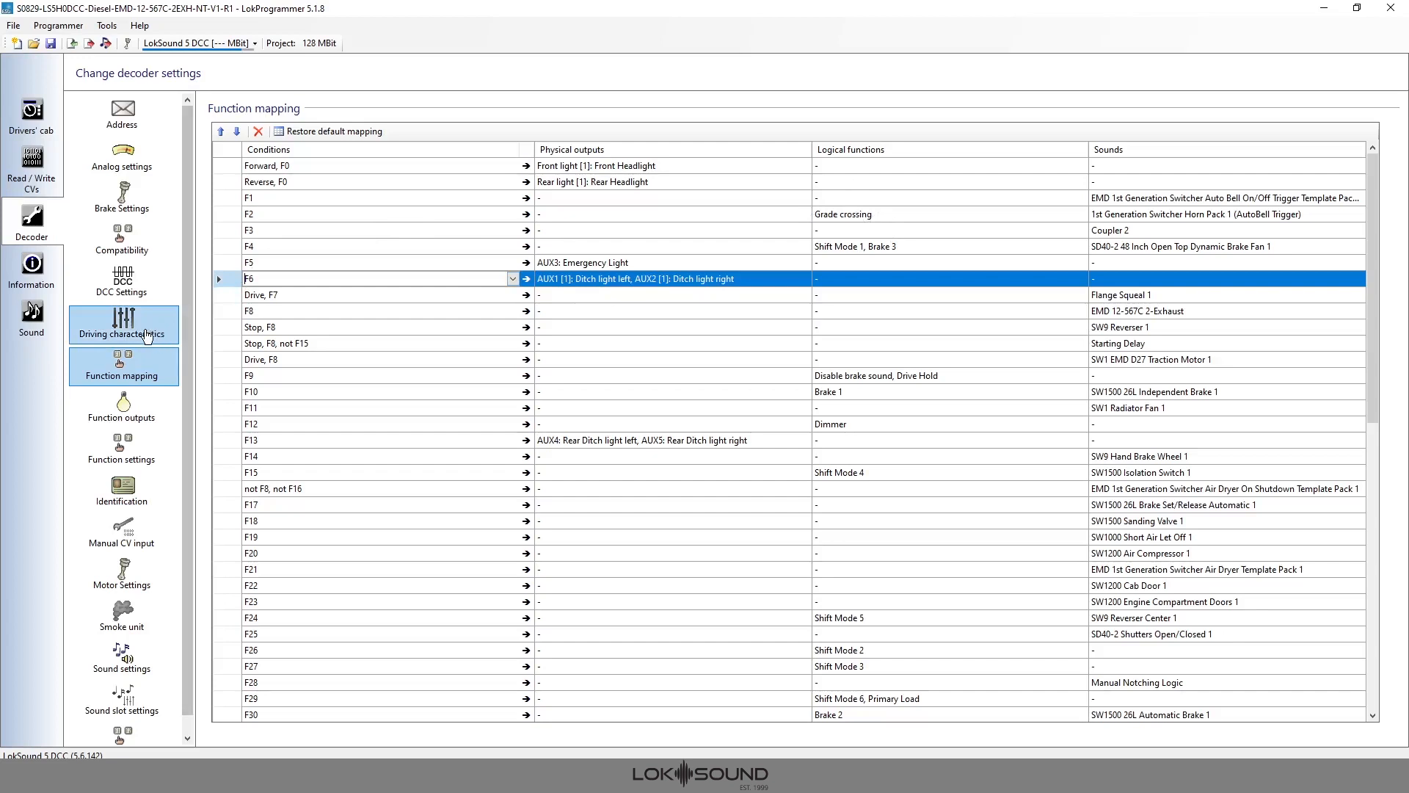
Compare the output mode and special function options of the AUX1 and AUX2 ditch lights in the function outputs
left_click(147, 395)
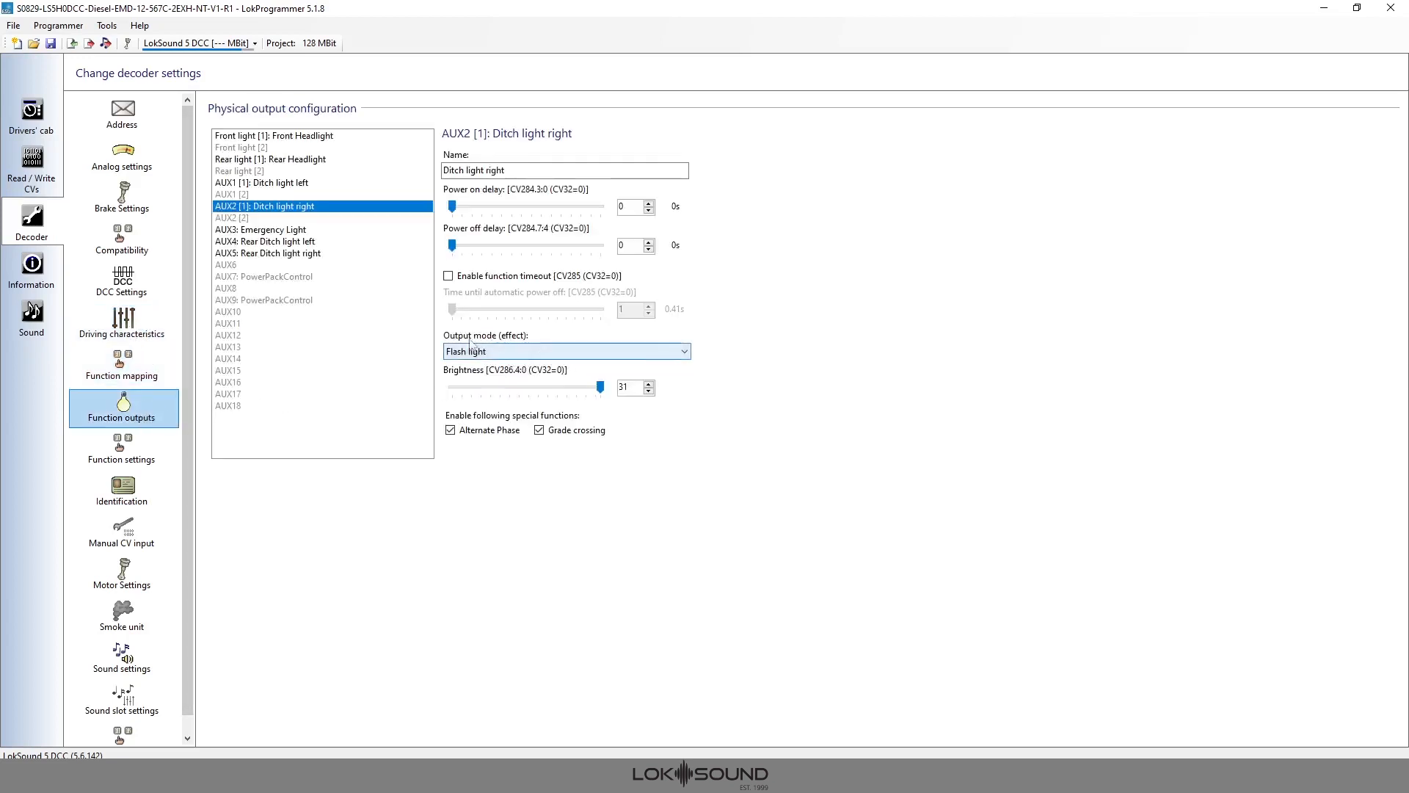
left_click(495, 354)
left_click(288, 183)
left_click(294, 186)
left_click(303, 208)
left_click(294, 186)
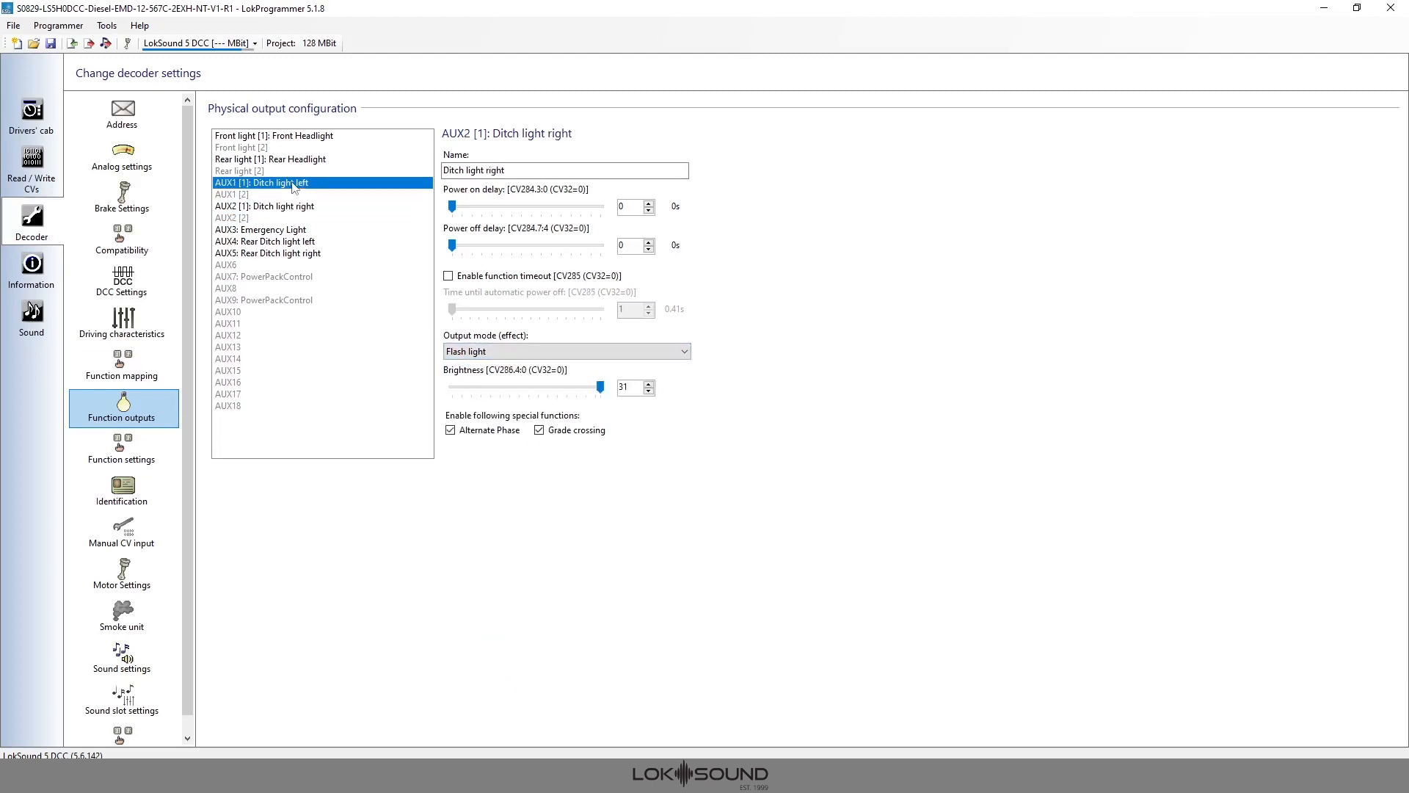
left_click(304, 208)
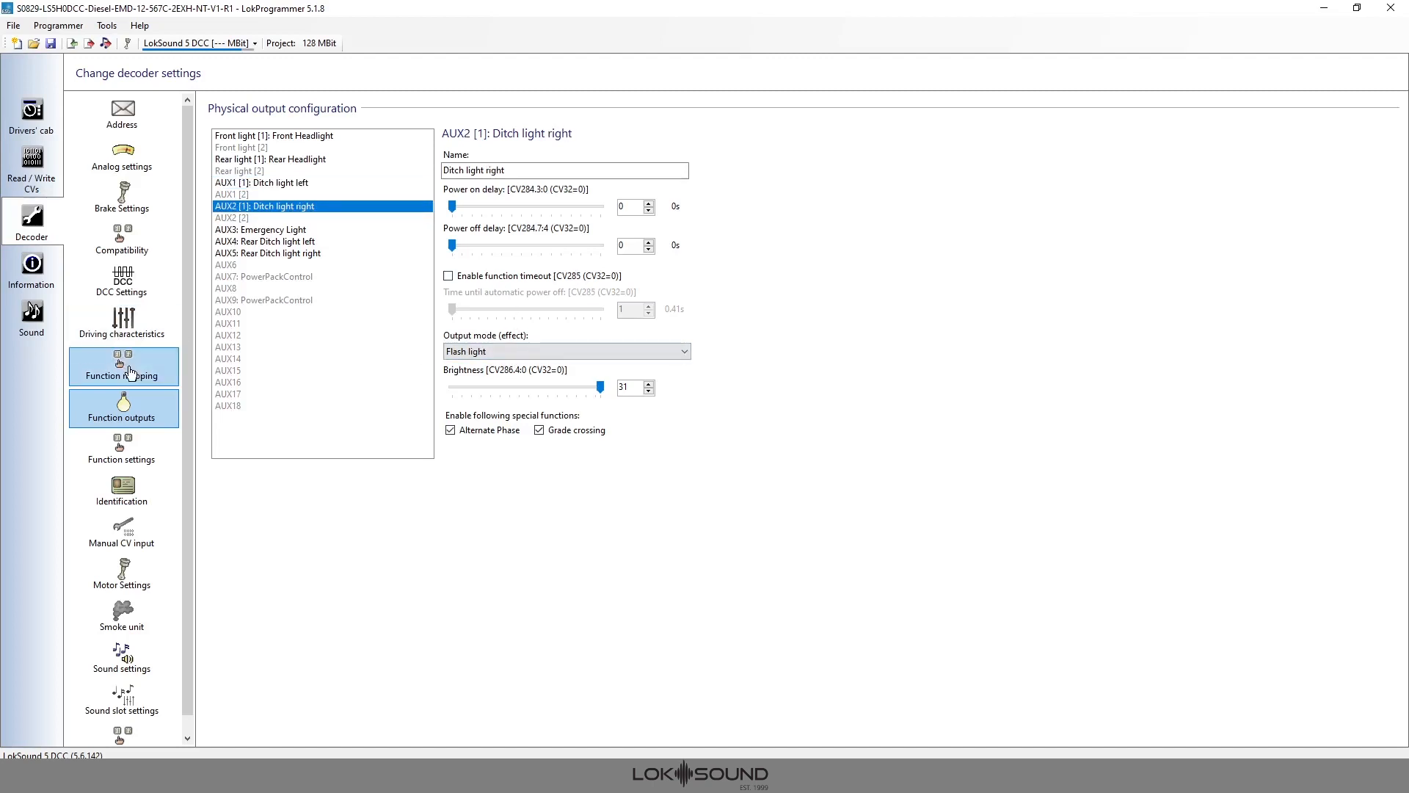
Set the frequency for blinking effects (CV112) to 23 and the grade crossing holding time (CV132) to 62
left_click(132, 445)
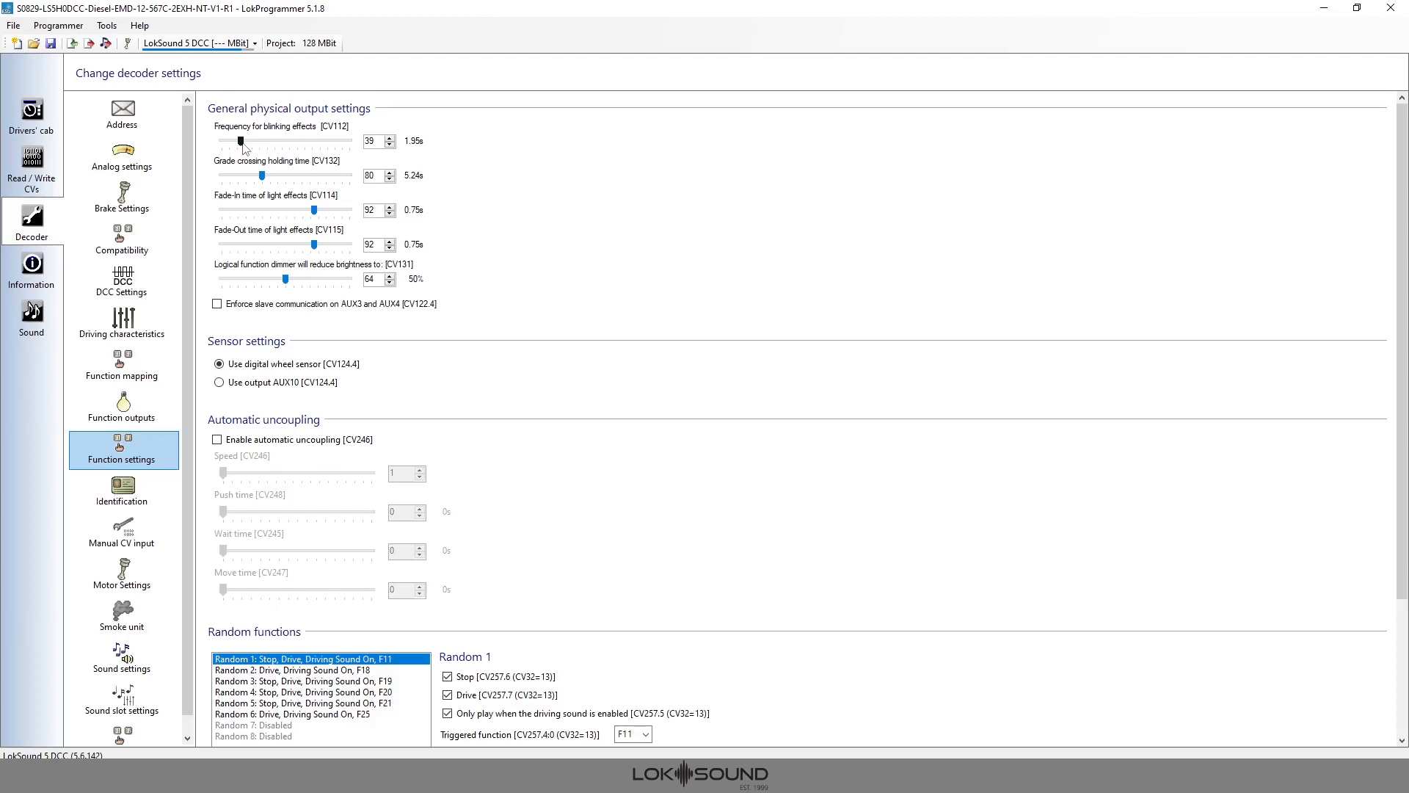
left_click_drag(243, 147, 239, 148)
left_click_drag(236, 148, 235, 148)
left_click(390, 145)
left_click_drag(258, 176, 253, 177)
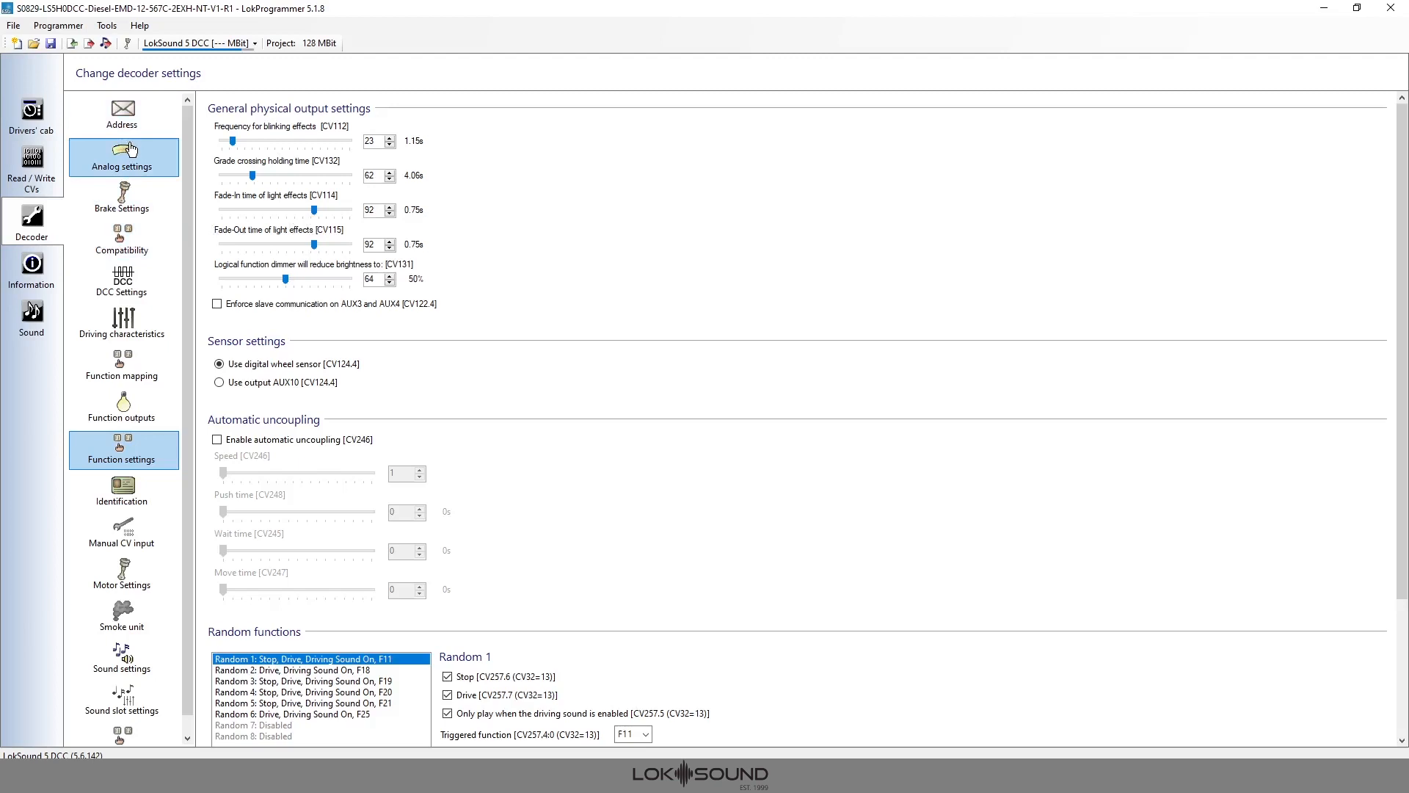
Check the Dimmer special function of the front headlight in the function outputs
left_click(139, 418)
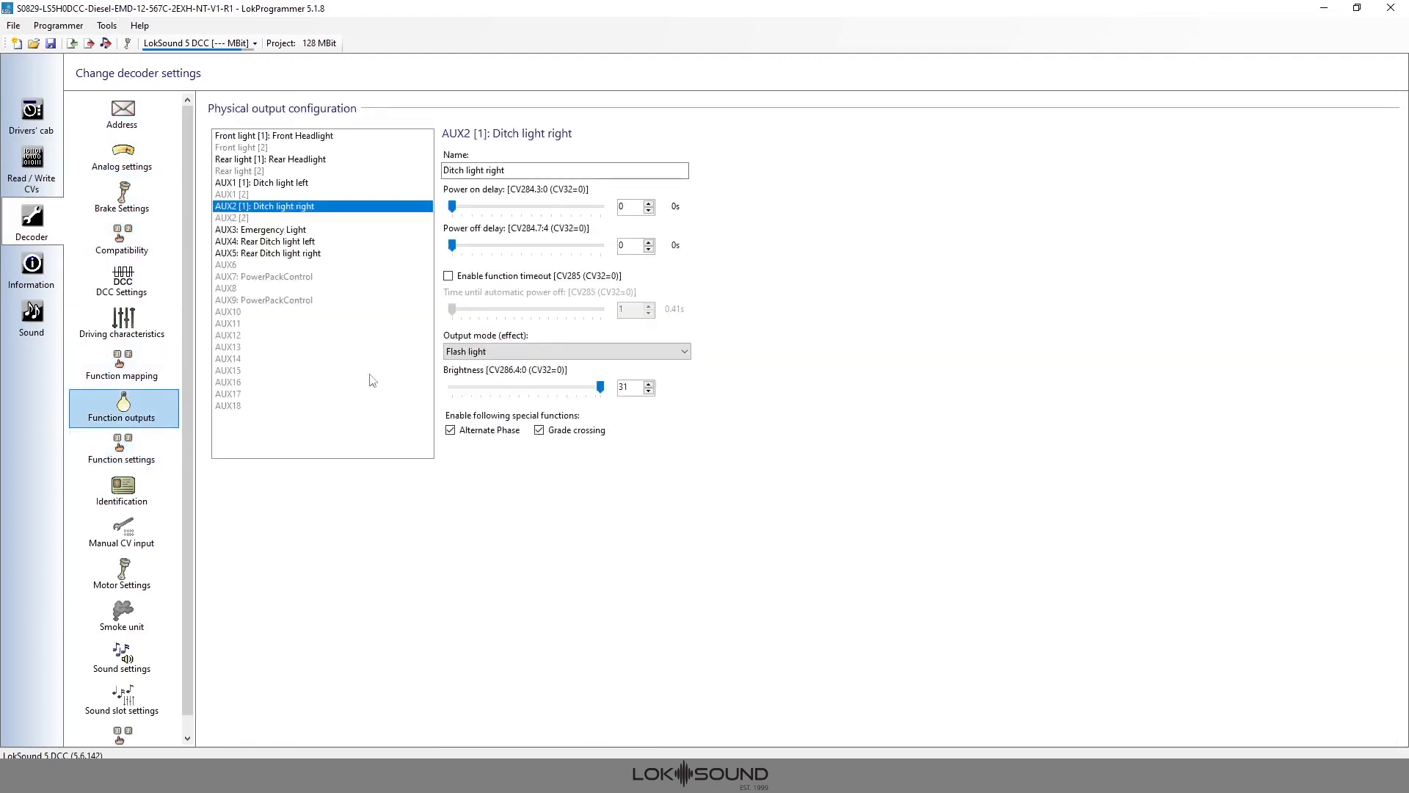
left_click(270, 136)
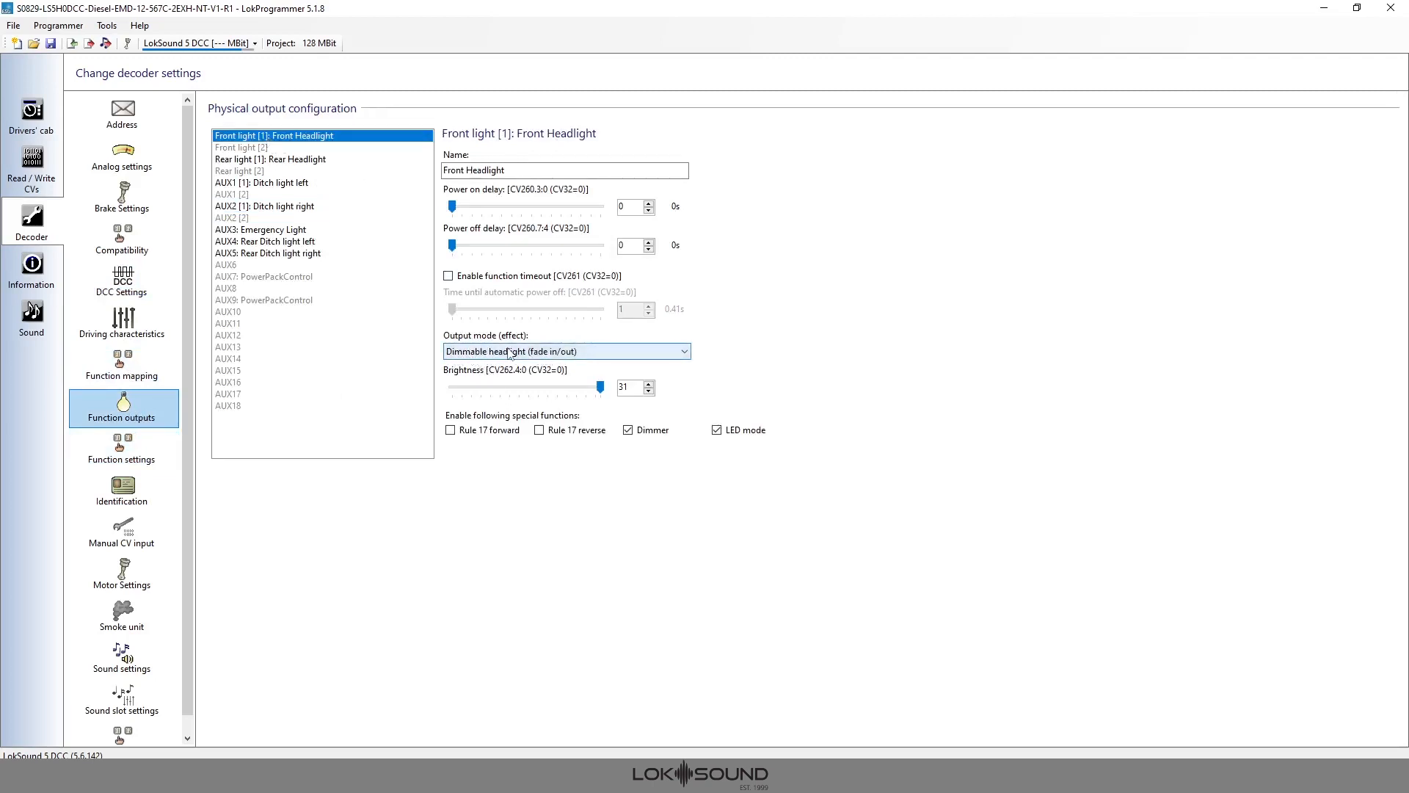
left_click(627, 429)
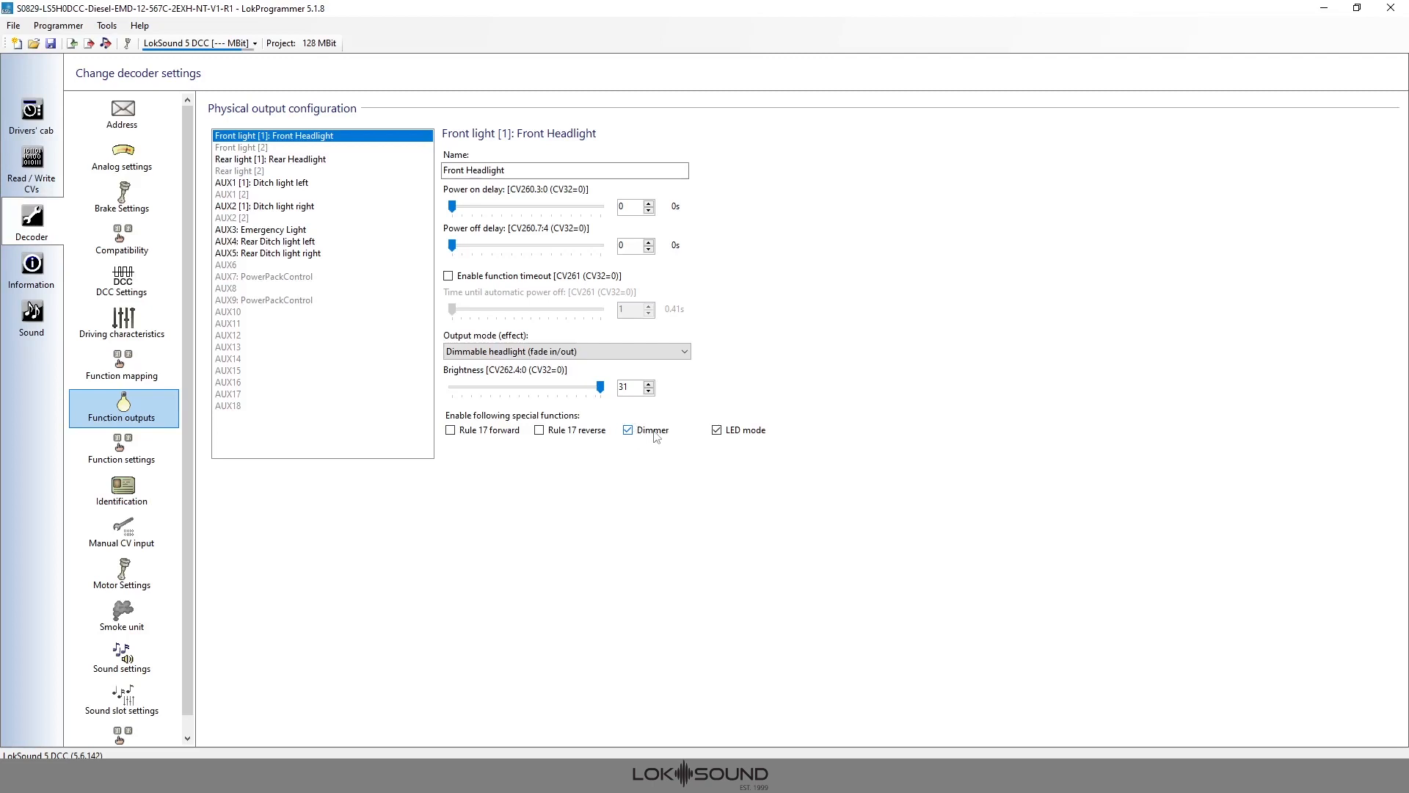
left_click(629, 428)
Examine which function key is mapped to the Dimmer logical function and where its reduced brightness is set
left_click(125, 448)
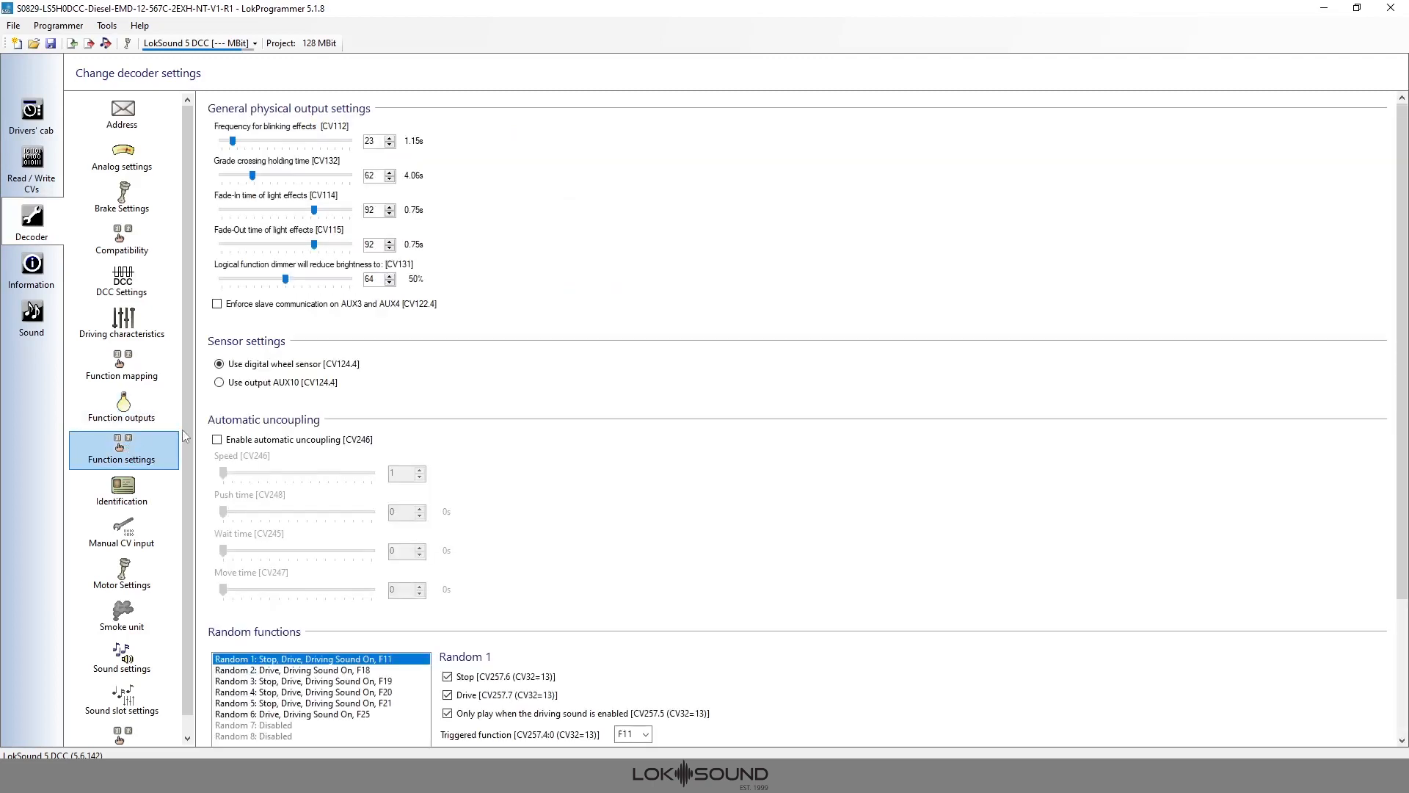
left_click(154, 365)
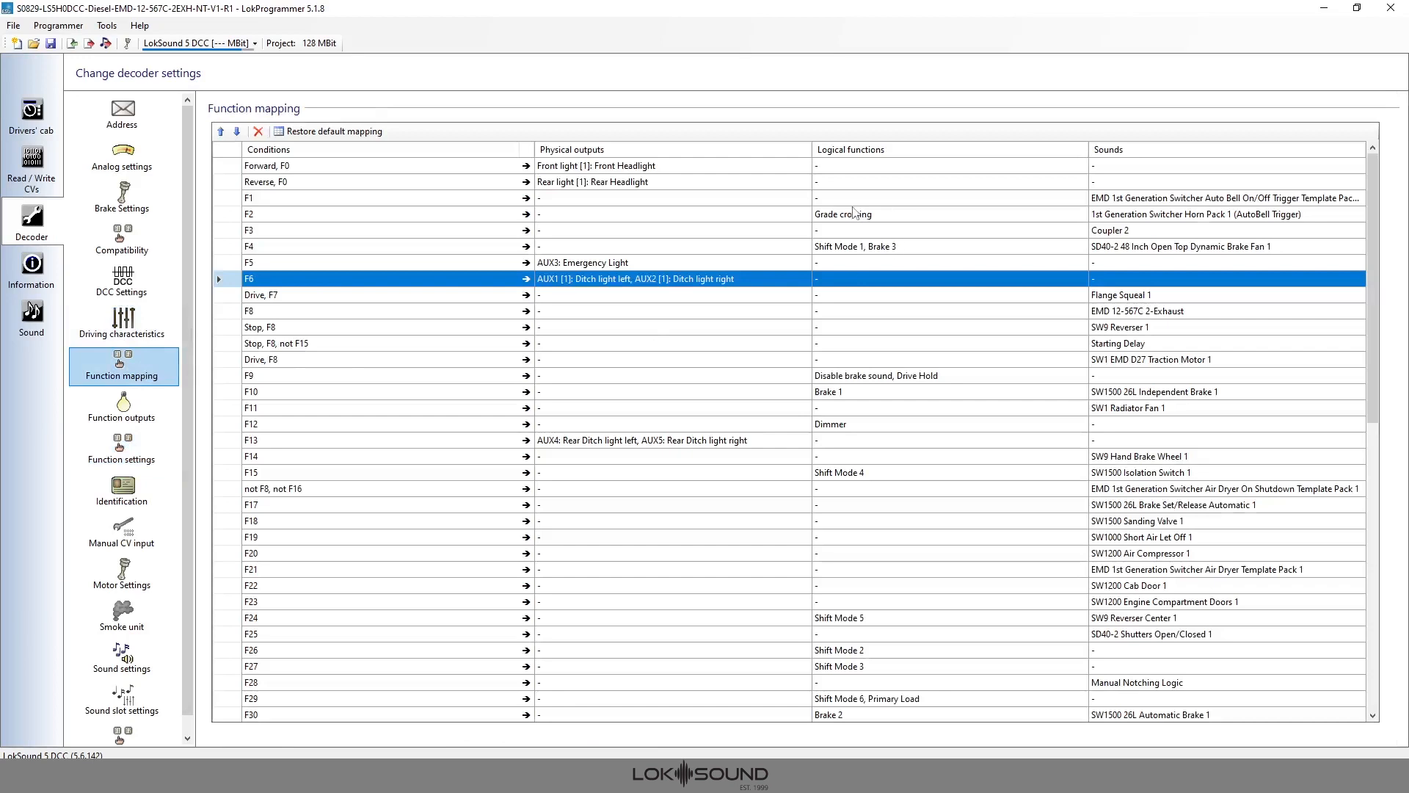
left_click(125, 406)
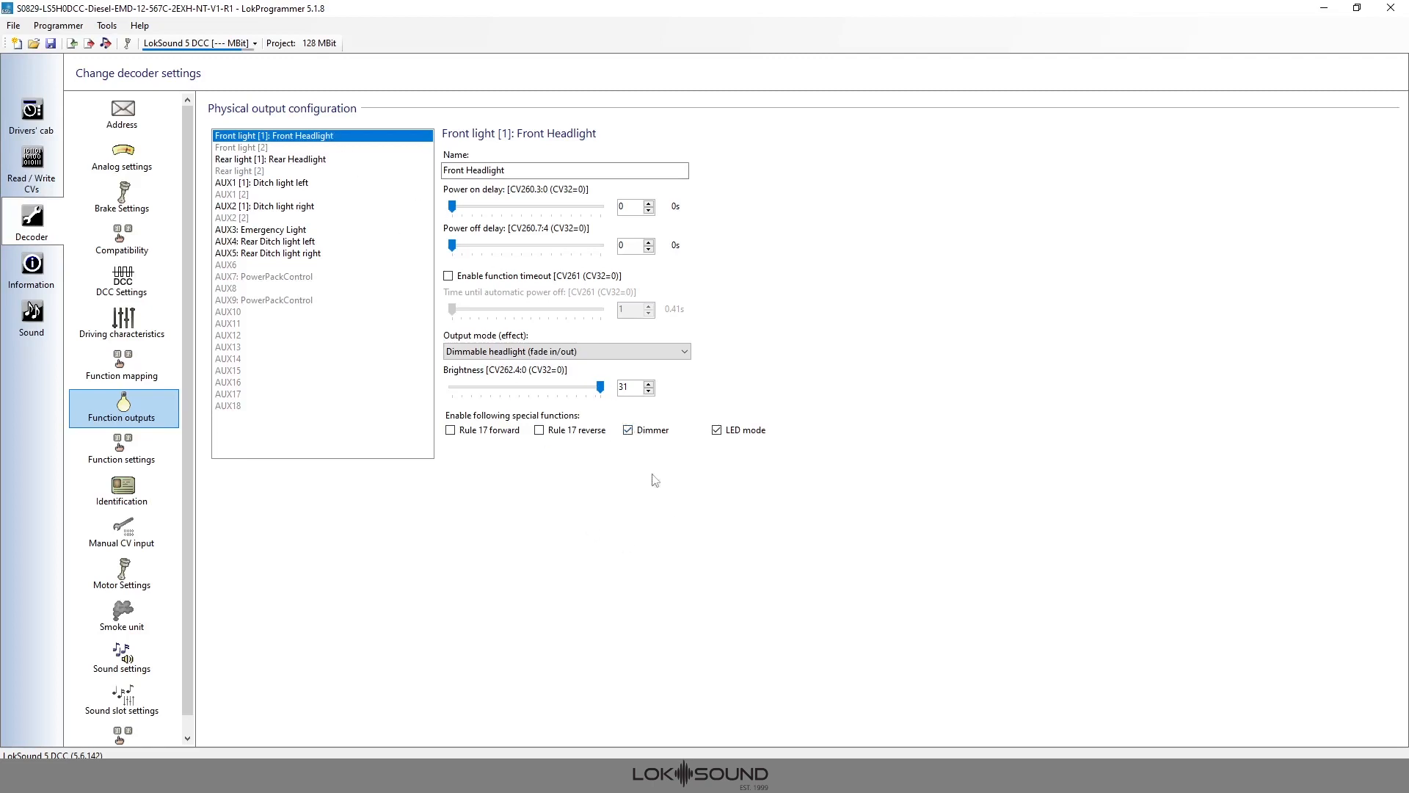
left_click(121, 377)
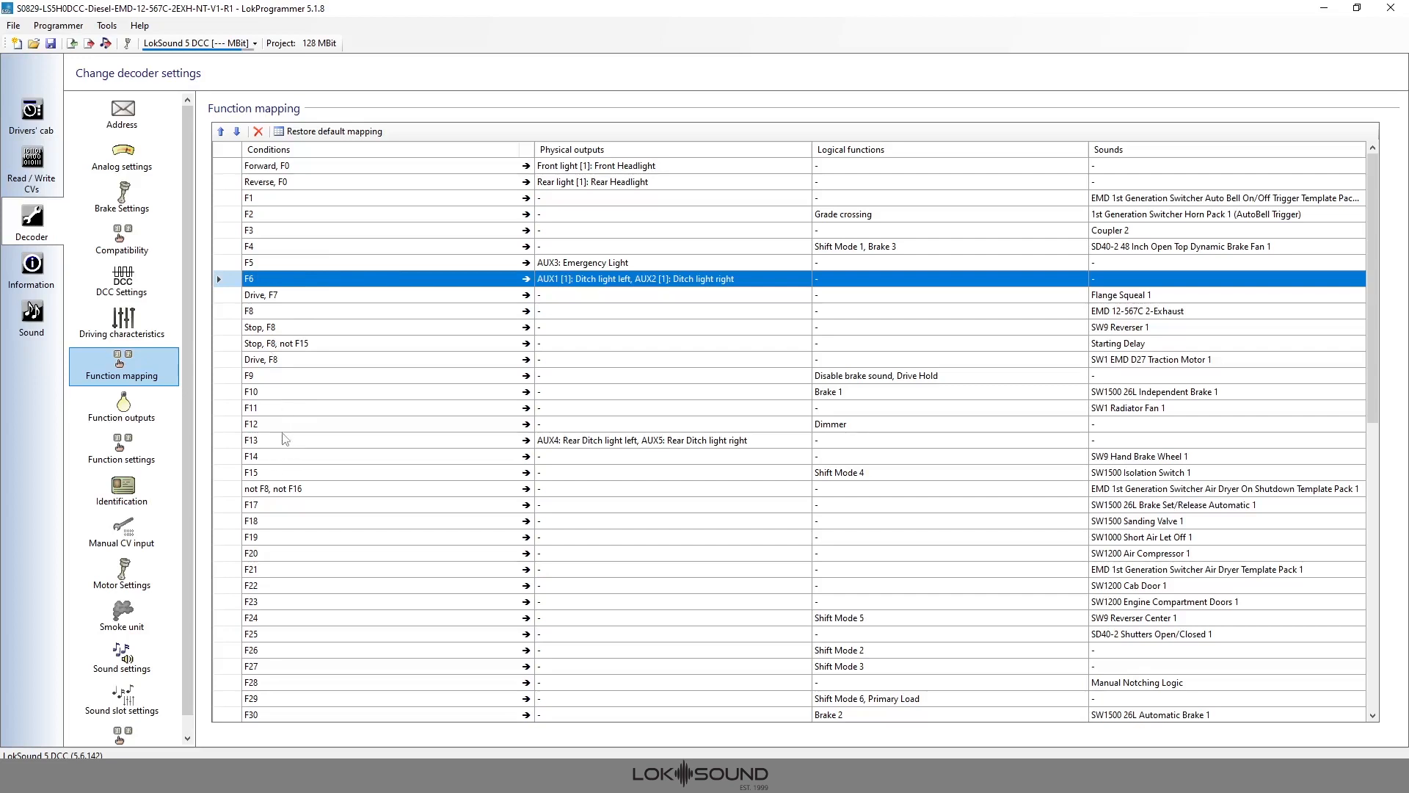
left_click(259, 425)
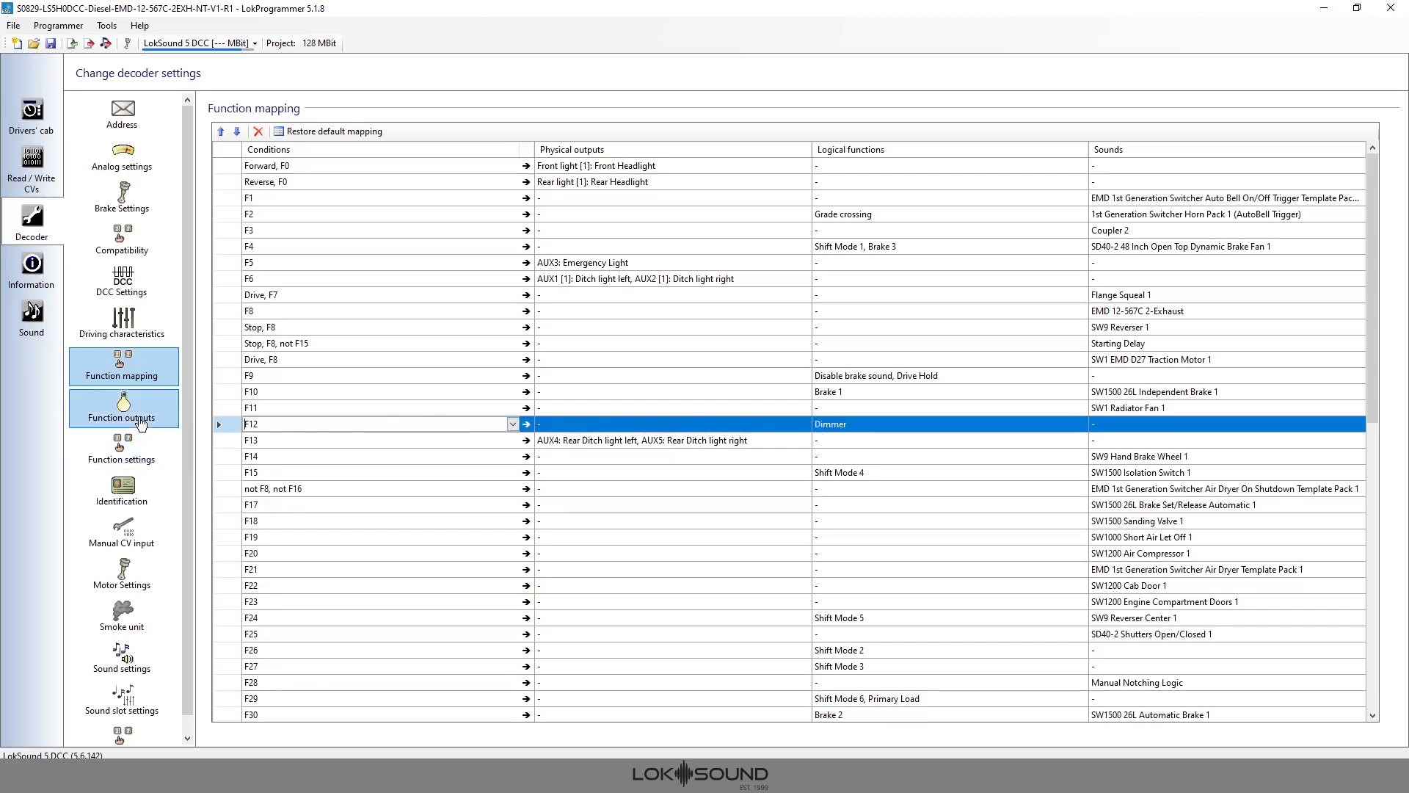
left_click(139, 411)
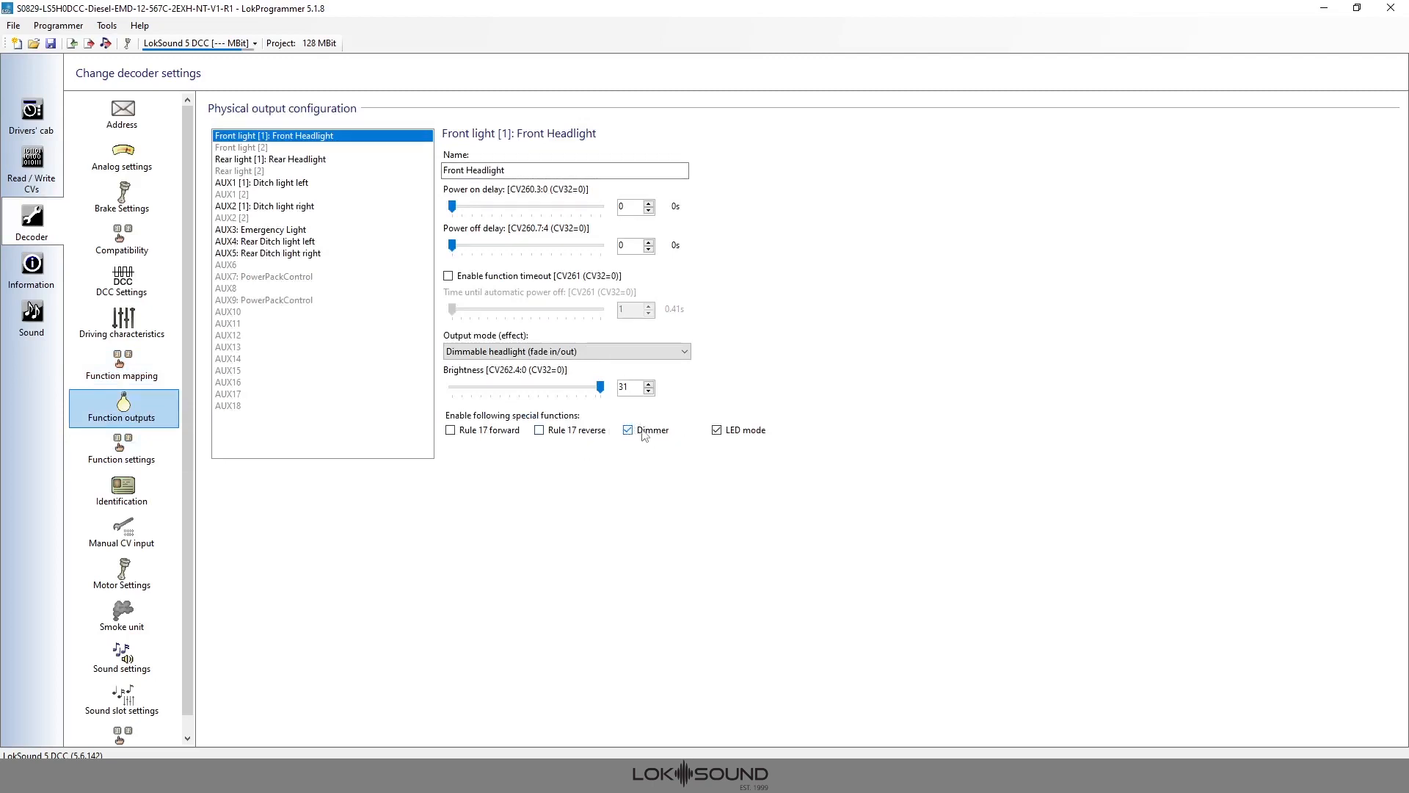
left_click(122, 367)
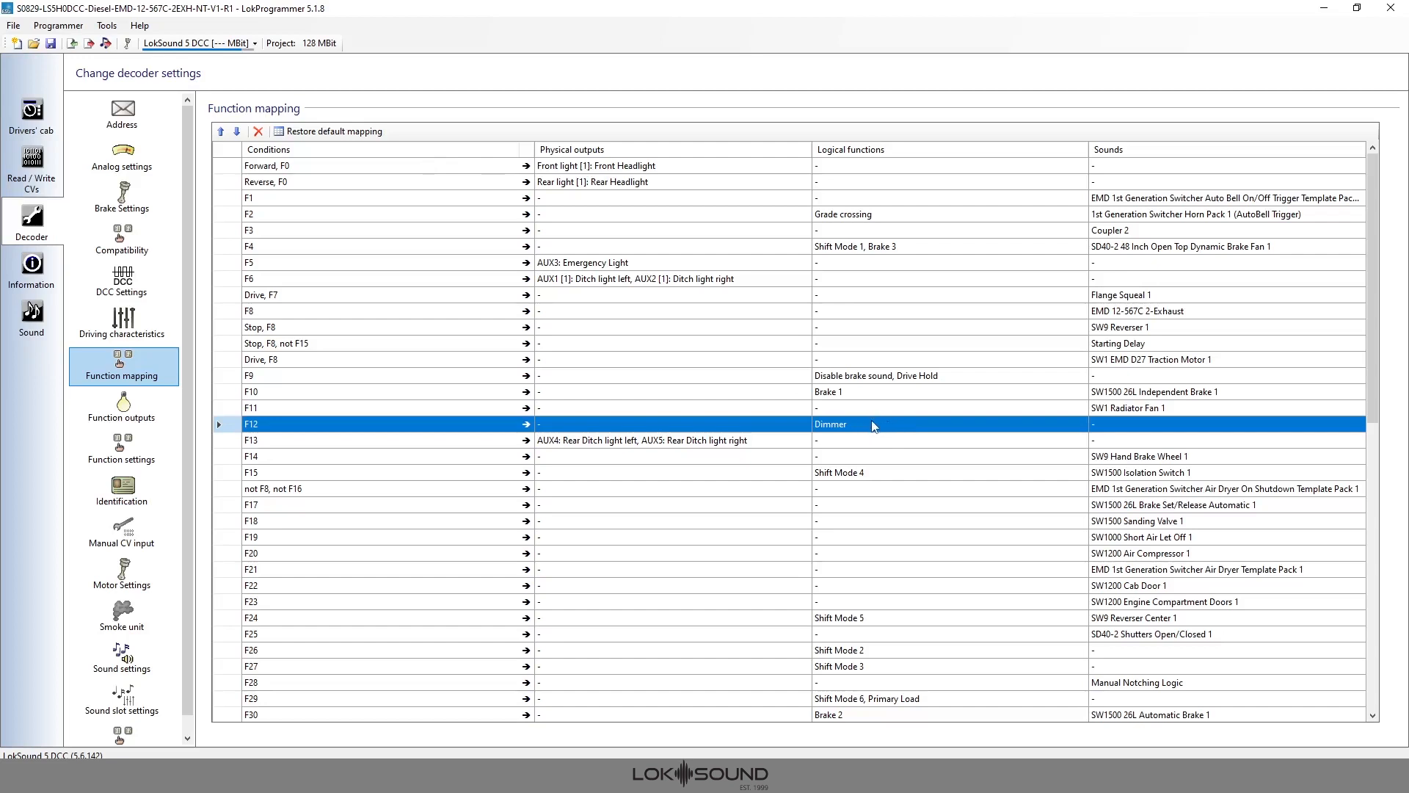
left_click(136, 455)
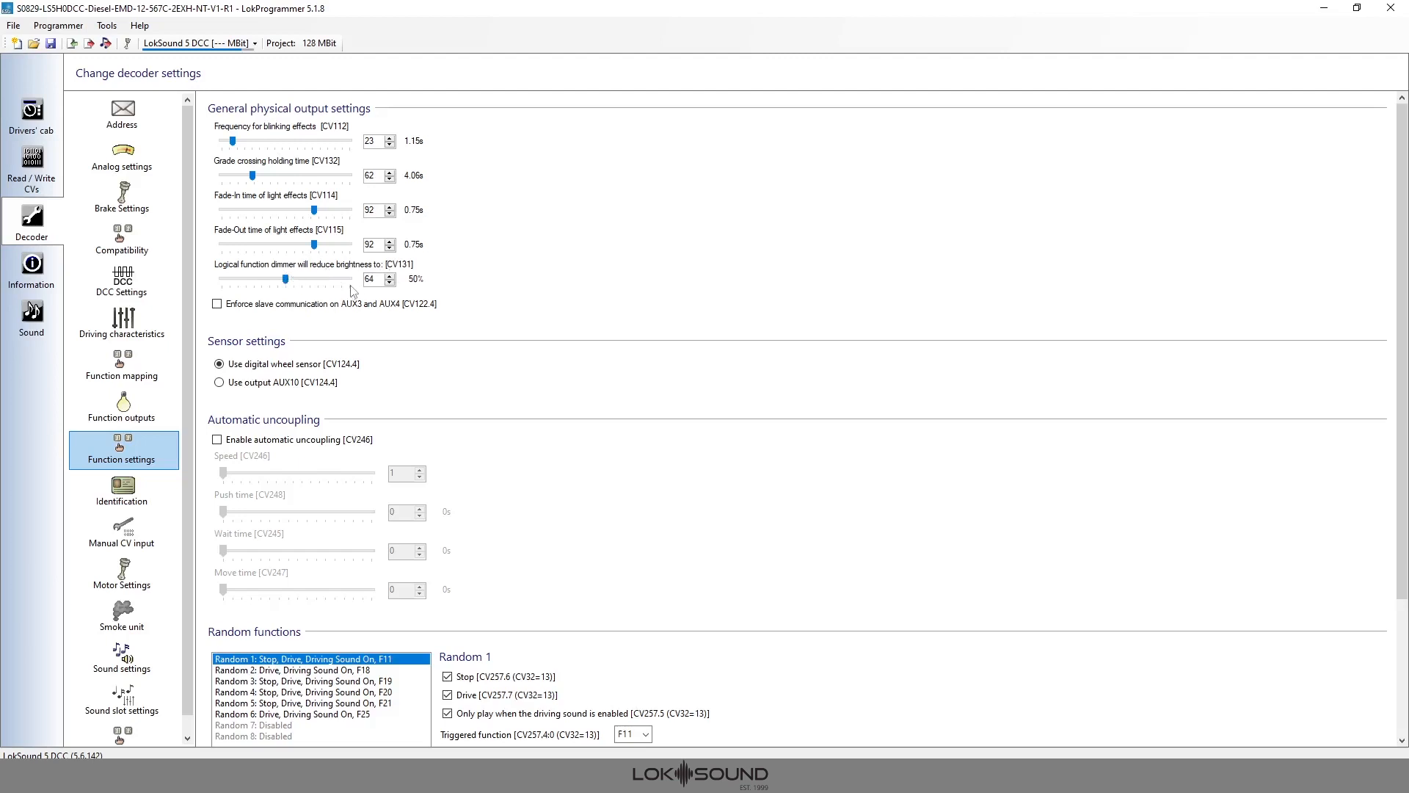
left_click(141, 417)
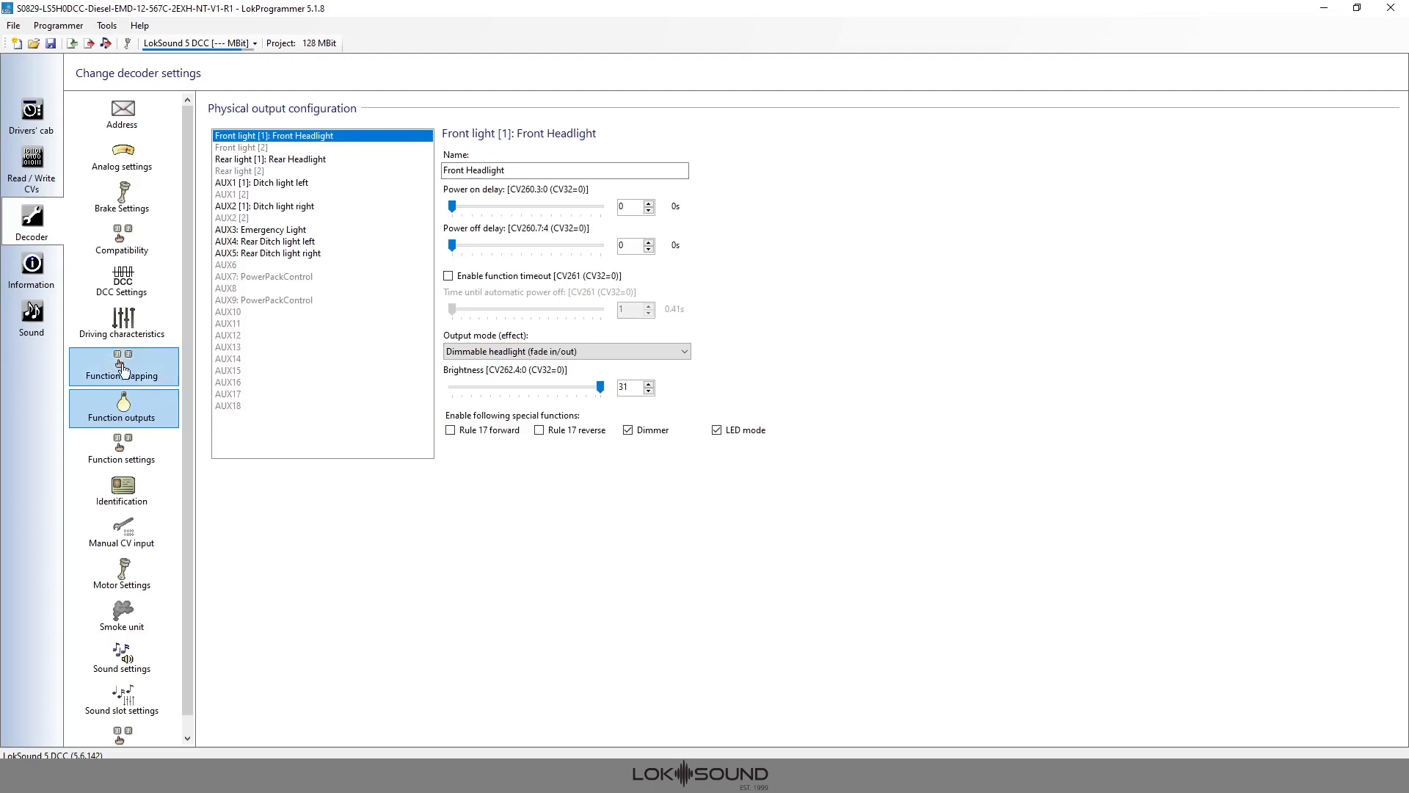
Set the logical function dimmer brightness (CV131) to 32, or 25%, in the function settings
left_click(123, 456)
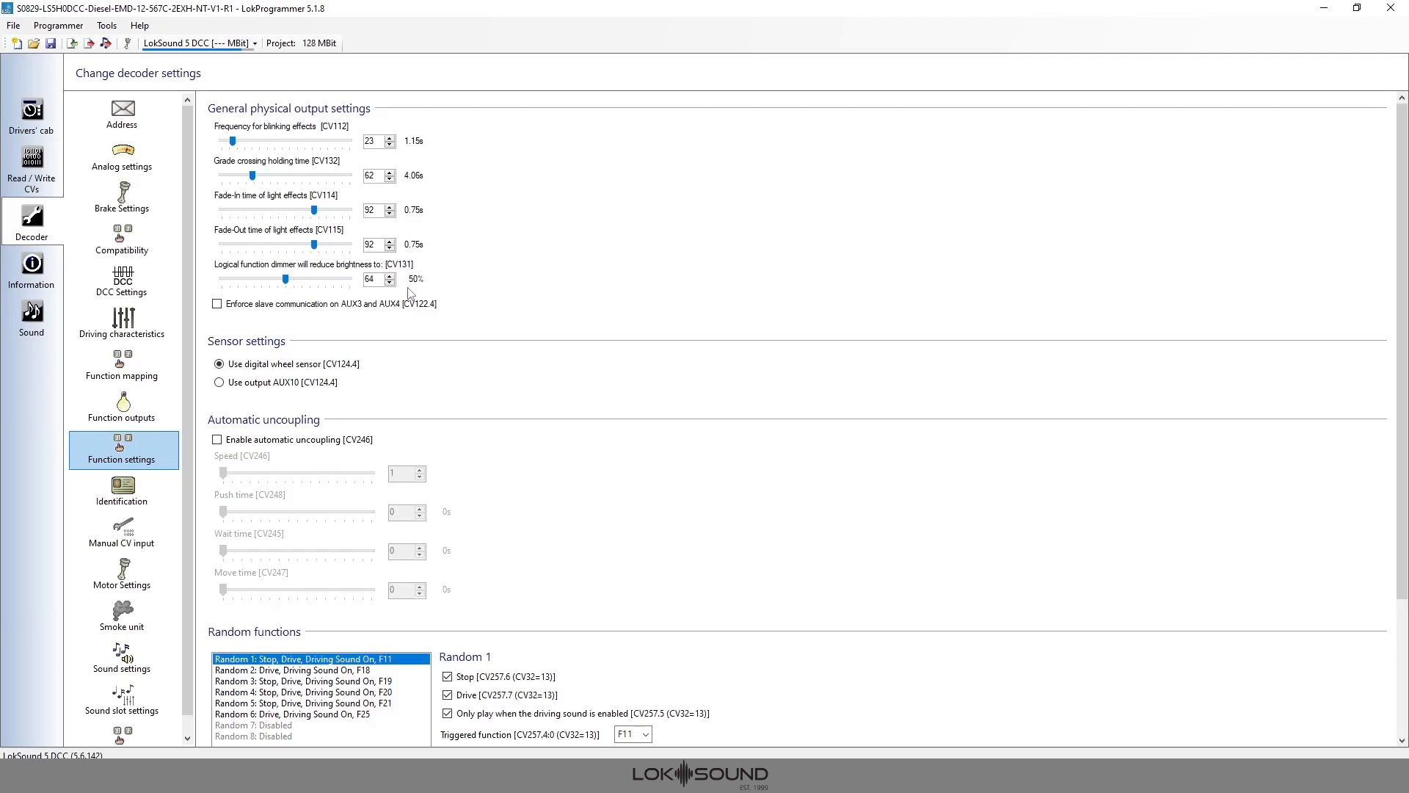
left_click_drag(286, 280, 256, 287)
left_click(387, 283)
Check the headlight entries in the function mapping and lower the front headlight's output brightness to 15
left_click(123, 373)
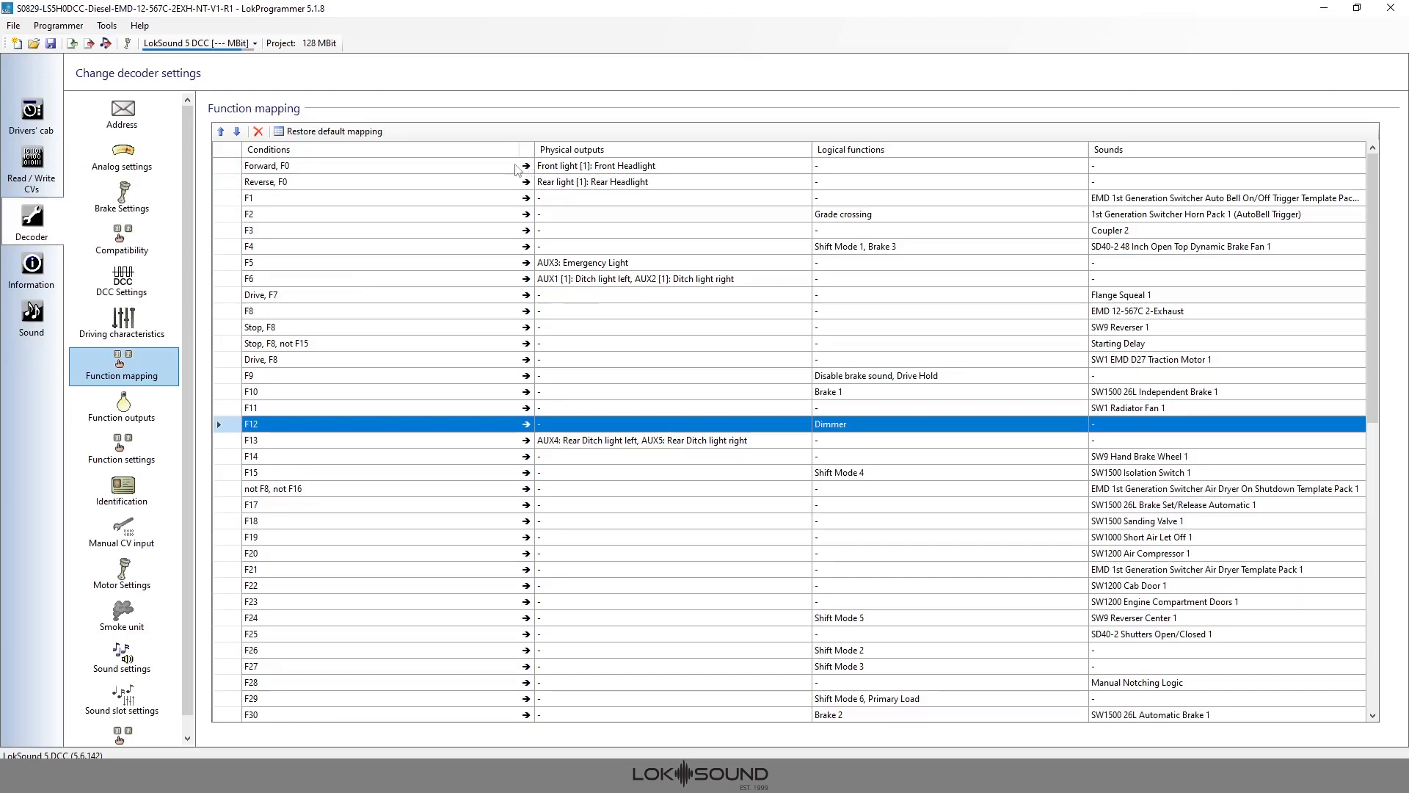
left_click(155, 405)
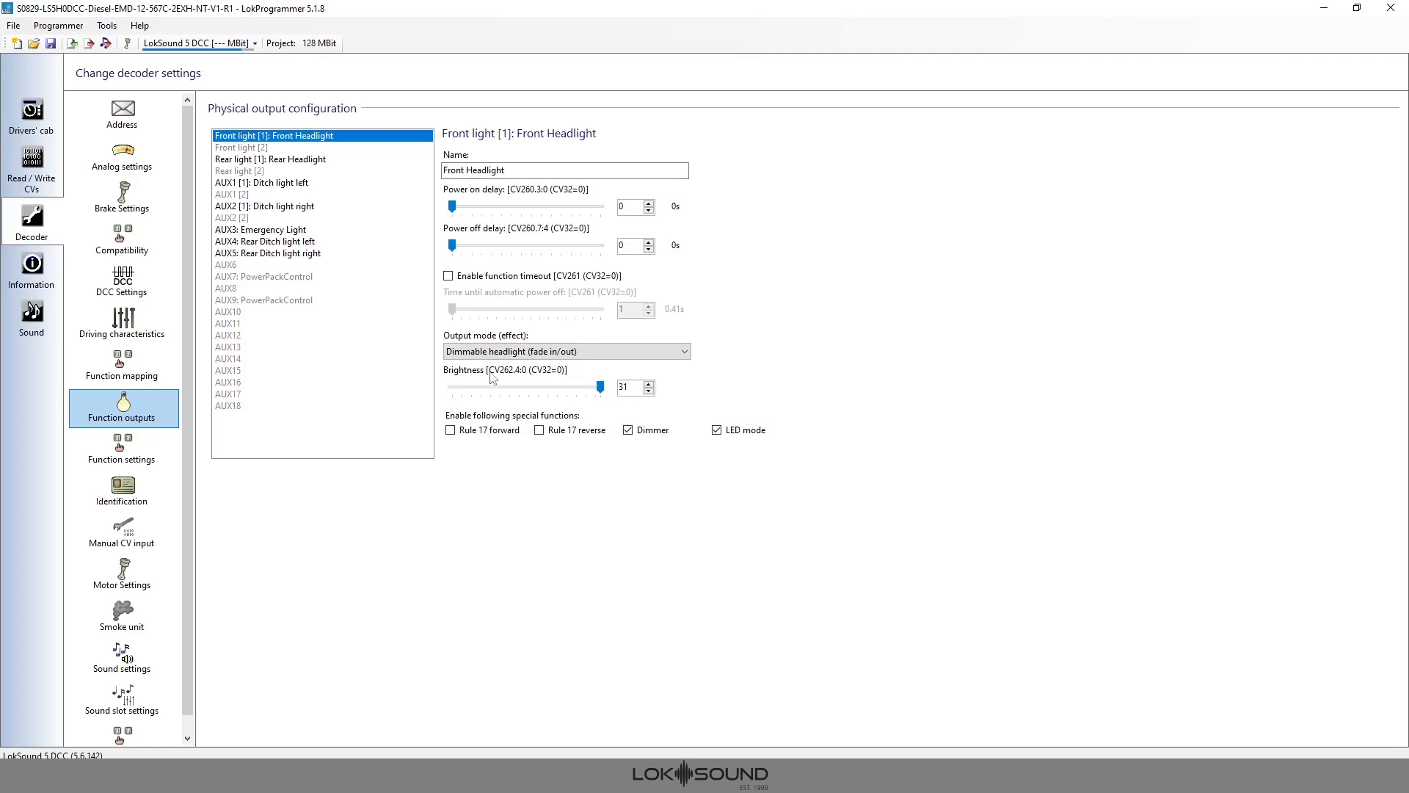
left_click_drag(601, 384, 523, 389)
left_click_drag(523, 389, 527, 389)
mouse_move(527, 390)
left_mouse_down()
mouse_move(615, 400)
mouse_move(527, 391)
left_mouse_up()
Compare the logical dimmer's reduced brightness setting with the front headlight's own output settings
left_click(139, 452)
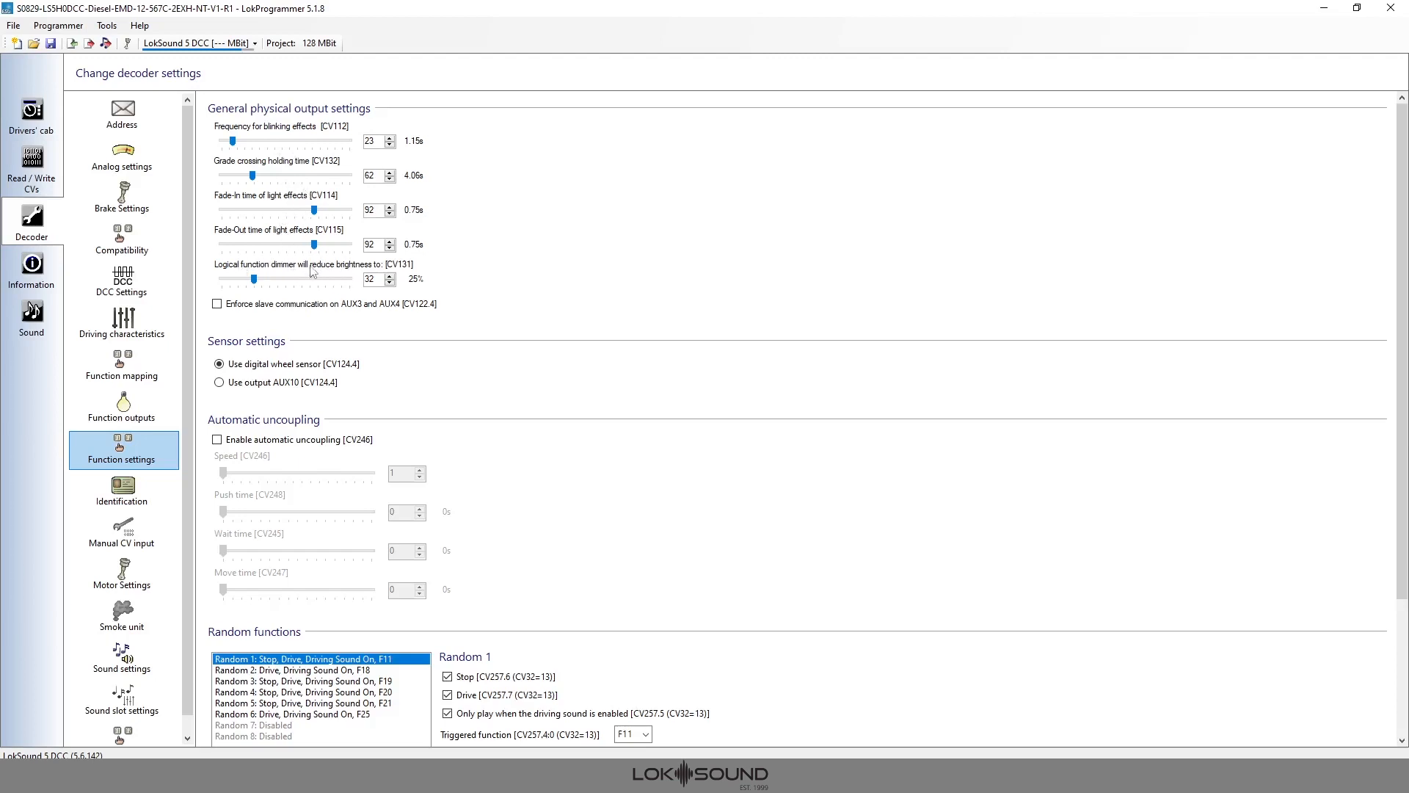
left_click(149, 417)
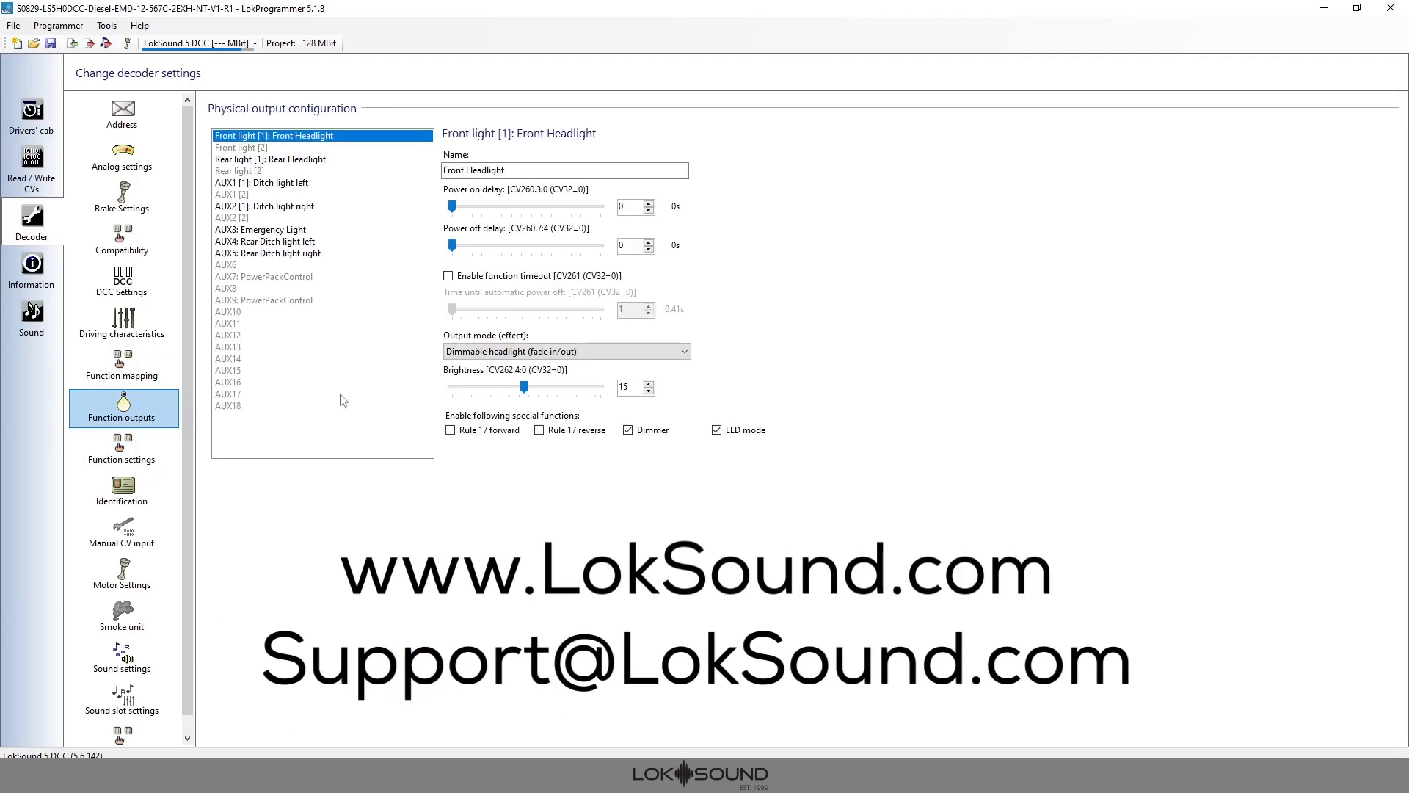